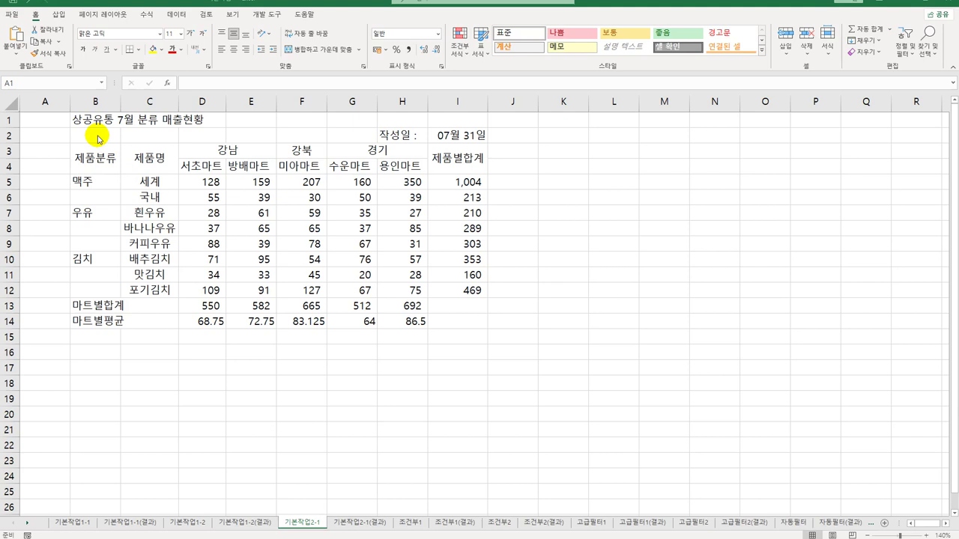
Center the title in B1:I1 horizontally across the selection (선택 영역의 가운데로) without merging the cells.
left_click_drag(101, 121, 454, 122)
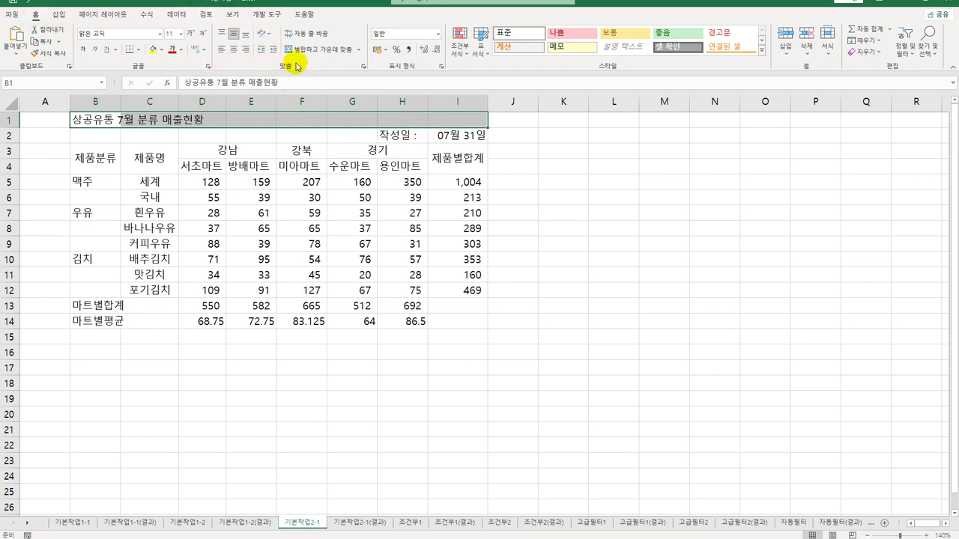
right_click(242, 118)
left_click(334, 353)
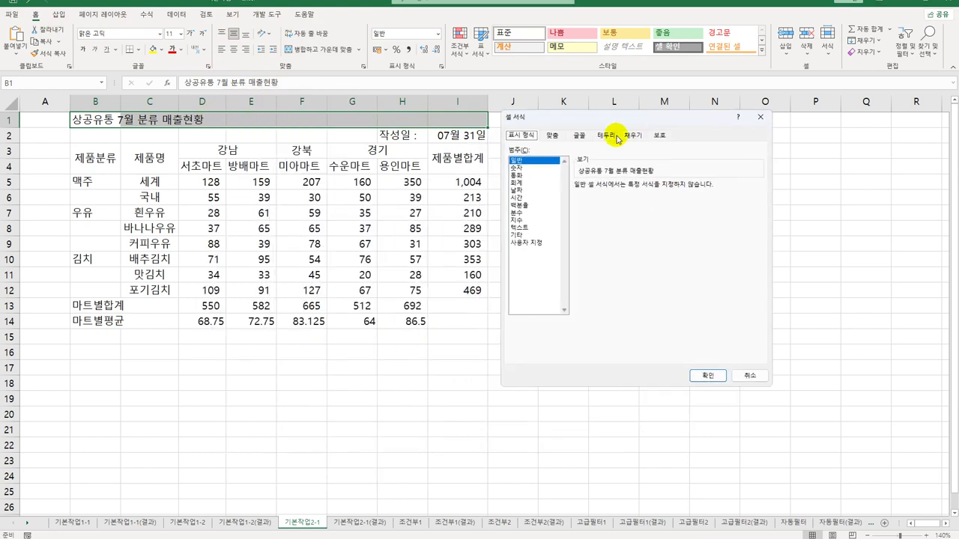
left_click(552, 135)
left_click(522, 174)
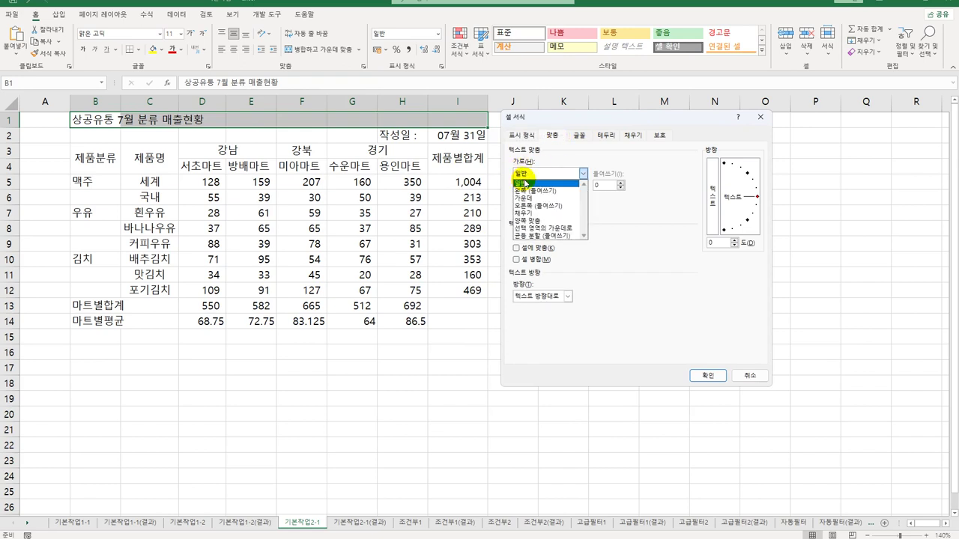
left_click(545, 228)
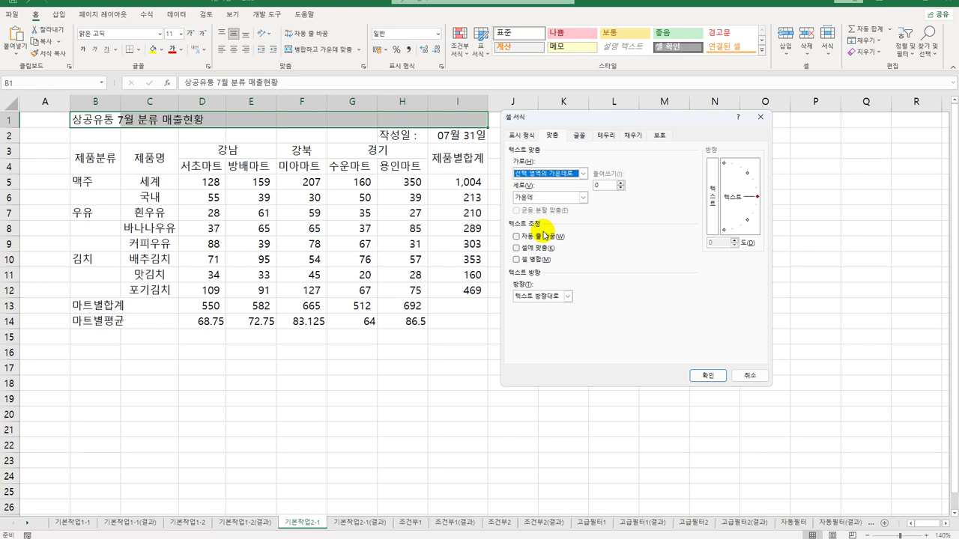
left_click(706, 379)
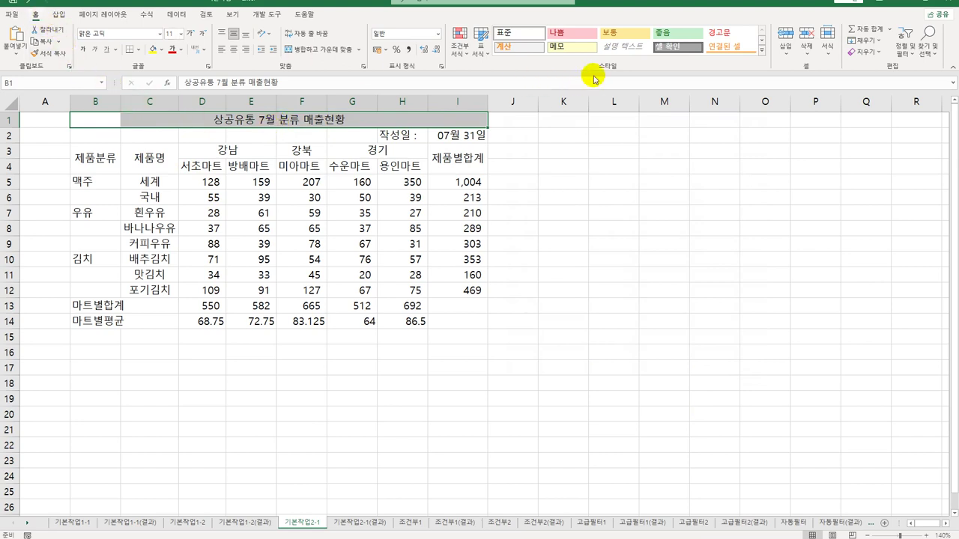
Apply the 출력 cell style to the title range B1:I1 and set its font size to 14.
left_click(760, 51)
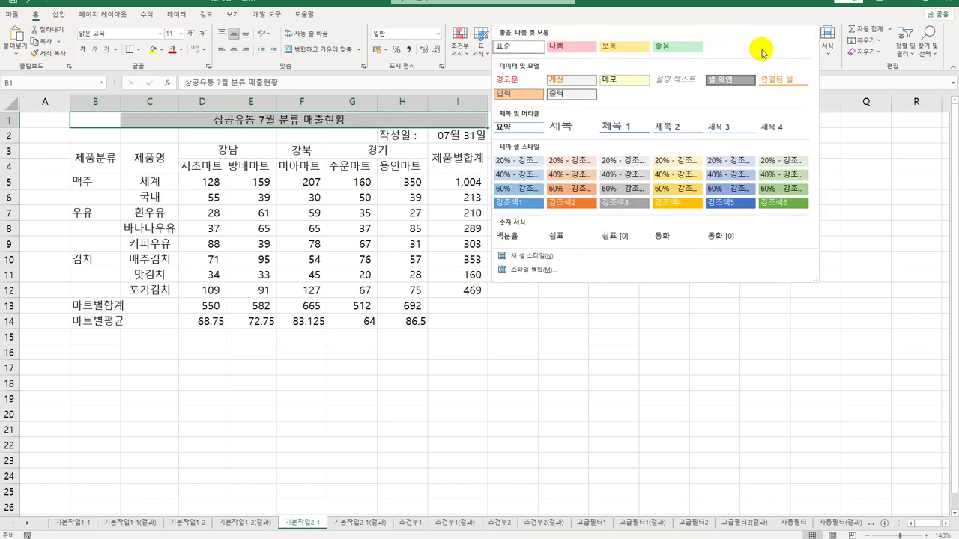
left_click(577, 100)
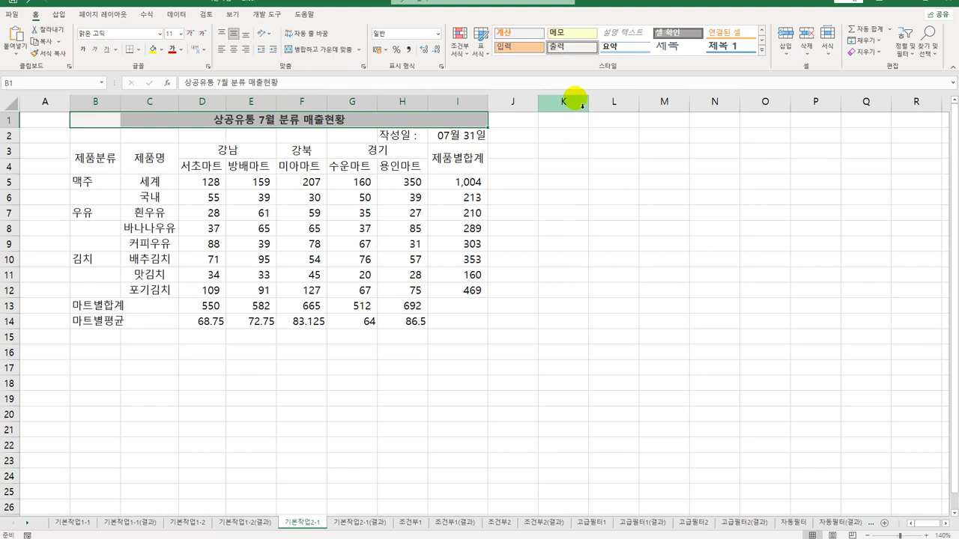
left_click(181, 35)
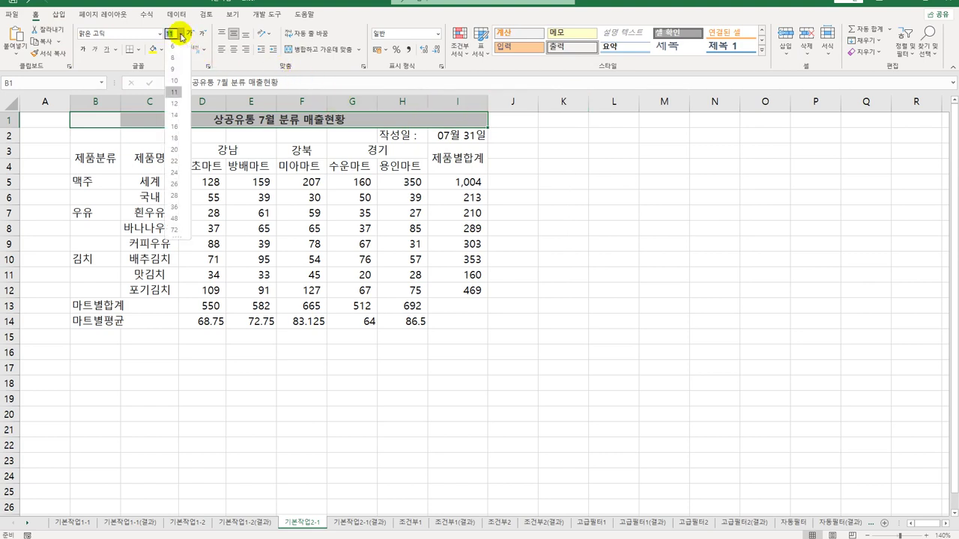
left_click(178, 116)
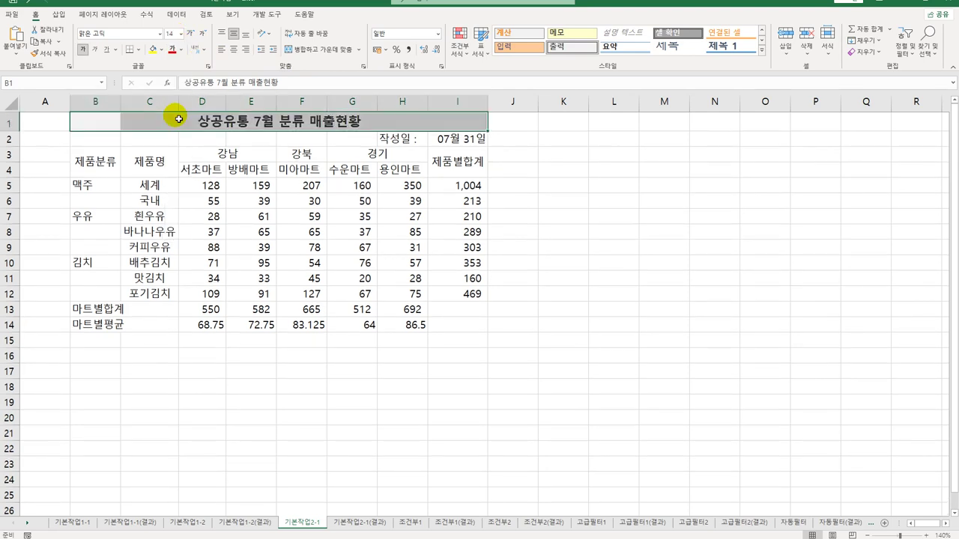
Set the height of row 1 to 30.
left_click(10, 122)
right_click(17, 122)
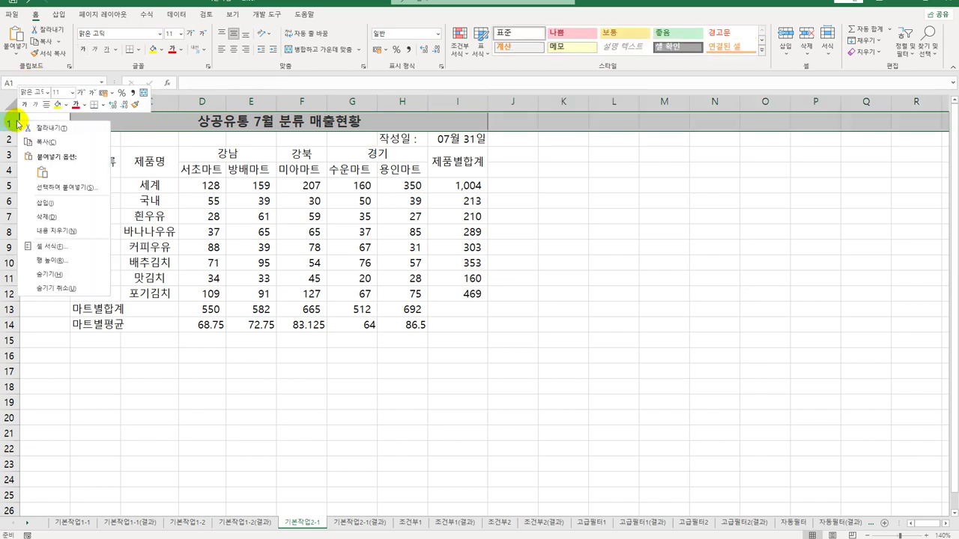
left_click(56, 260)
left_click_drag(58, 263, 563, 168)
type("30")
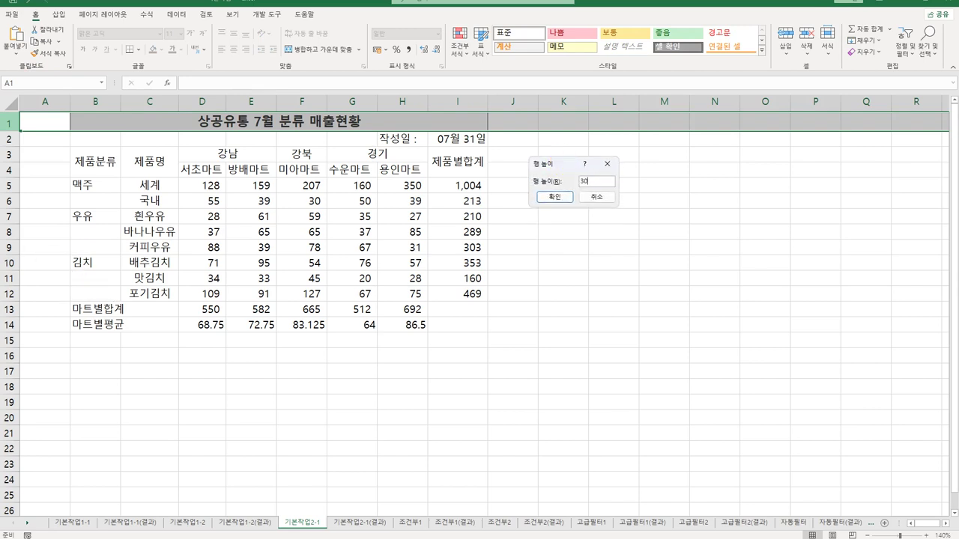
key("Return")
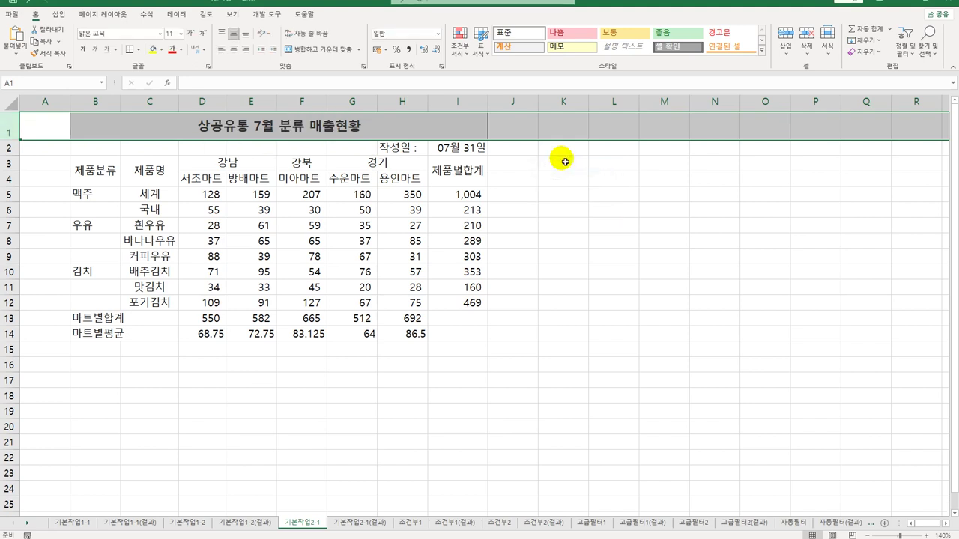
left_click(466, 134)
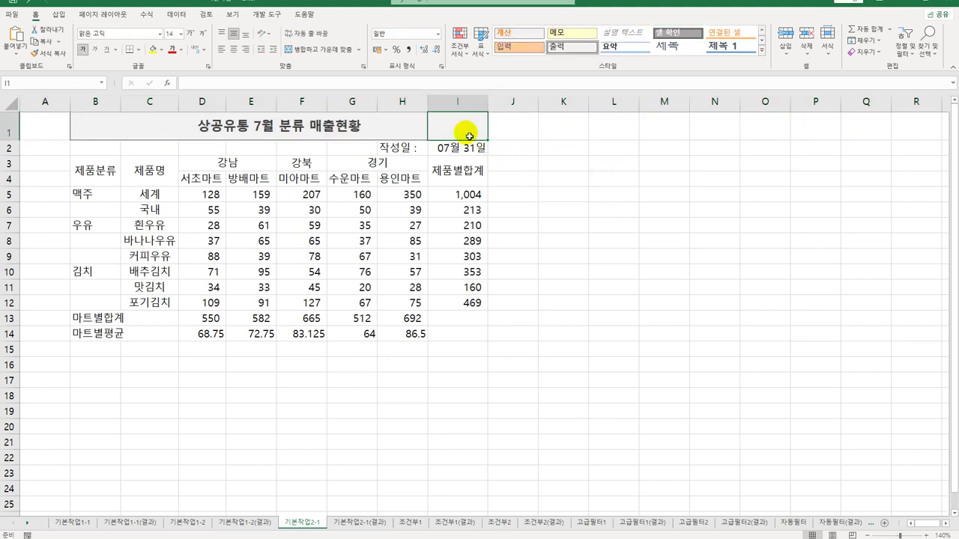
Insert the special character ♠ before the title text in cell B1.
left_click(91, 131)
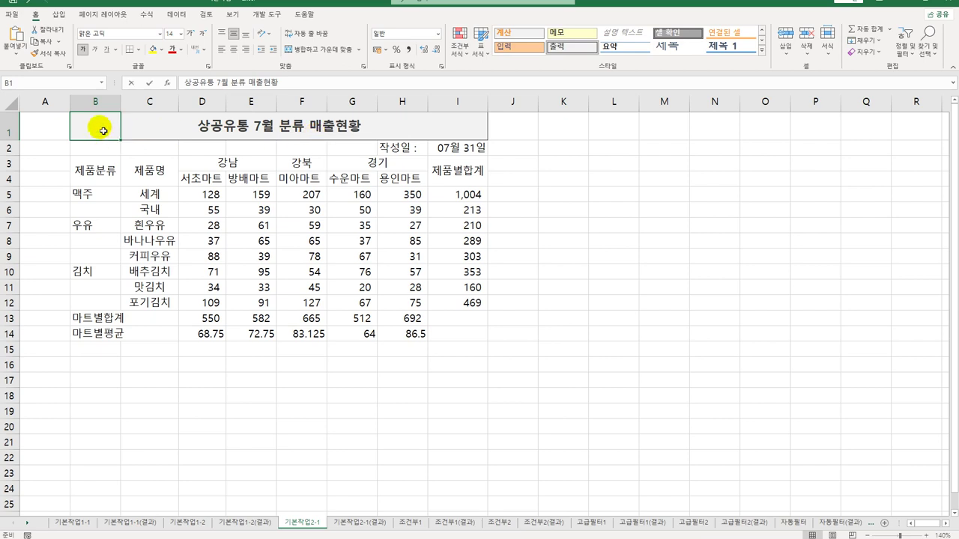
double_click(104, 130)
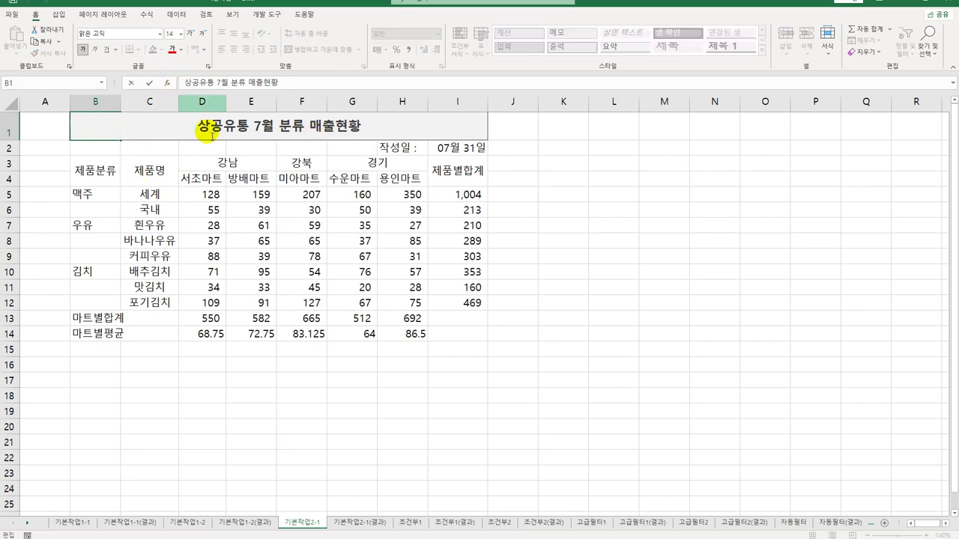
type("ㅁ")
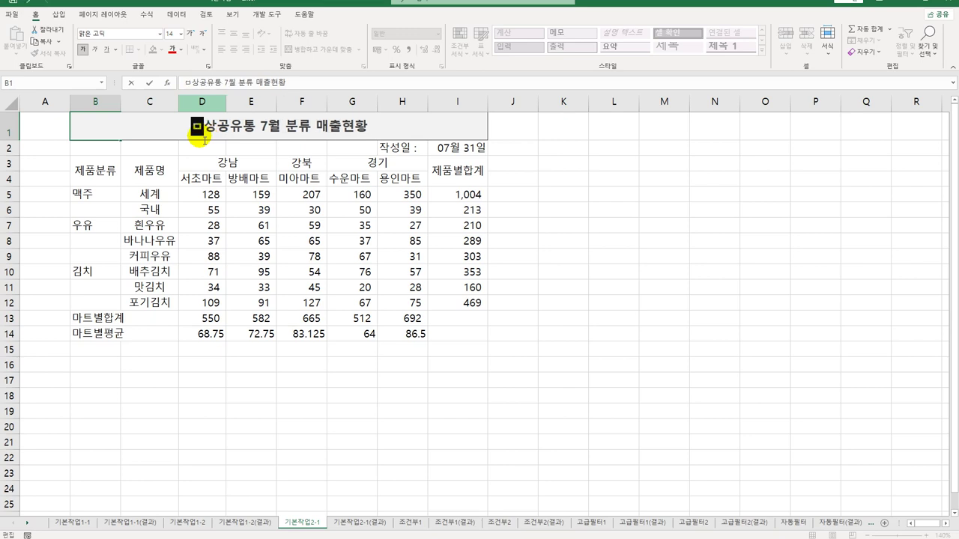
key("Hangul_Hanja")
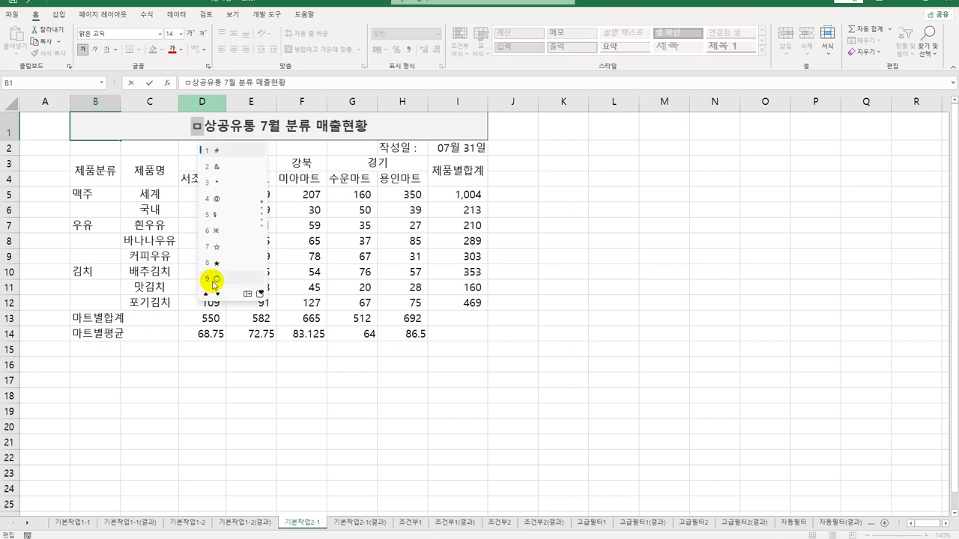
left_click(247, 294)
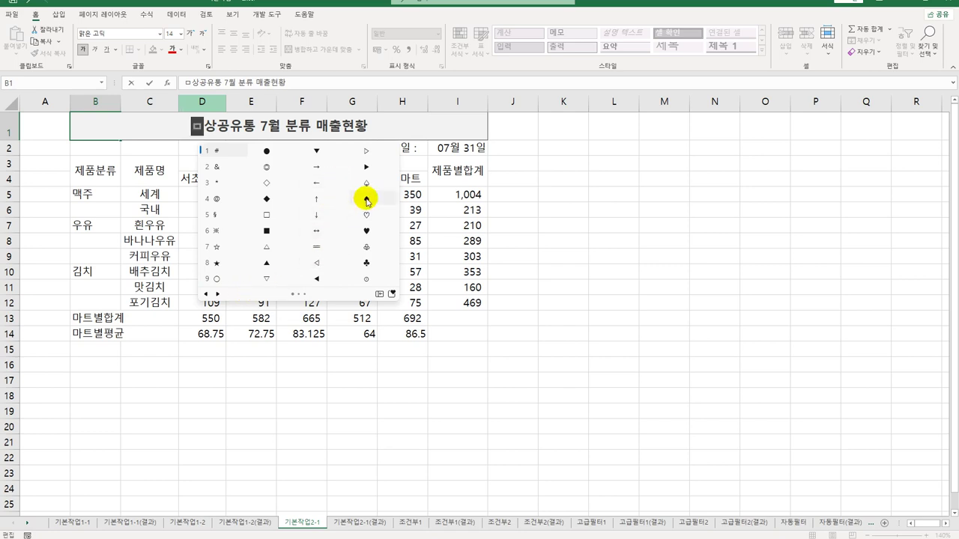
left_click(367, 199)
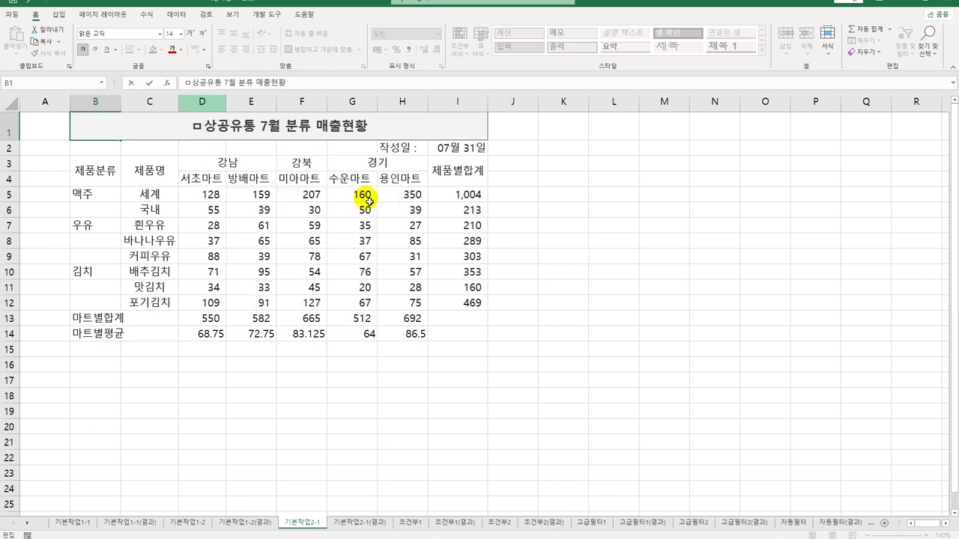
Add the special character ♠ after the title text in B1 and commit the cell.
left_click(376, 132)
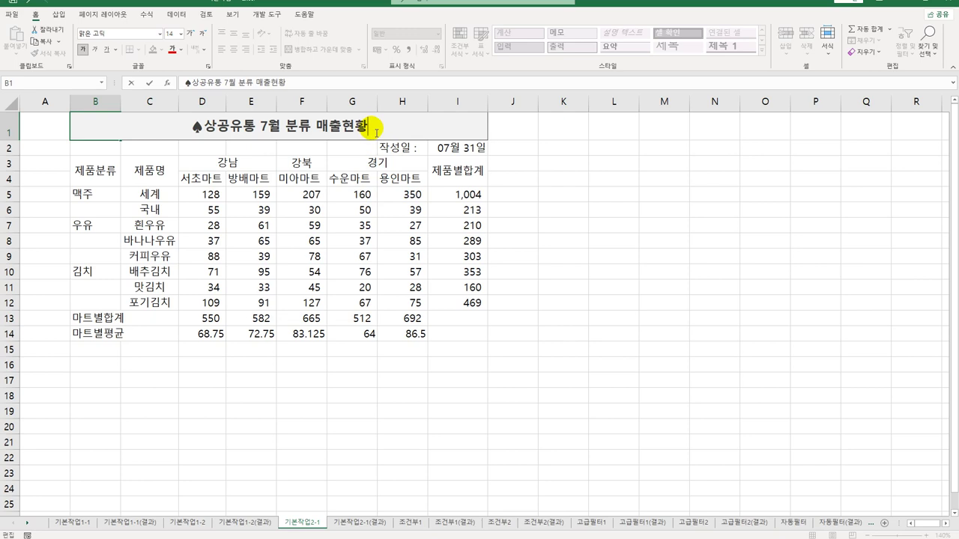
type("ㅁ")
key("Hangul_Hanja")
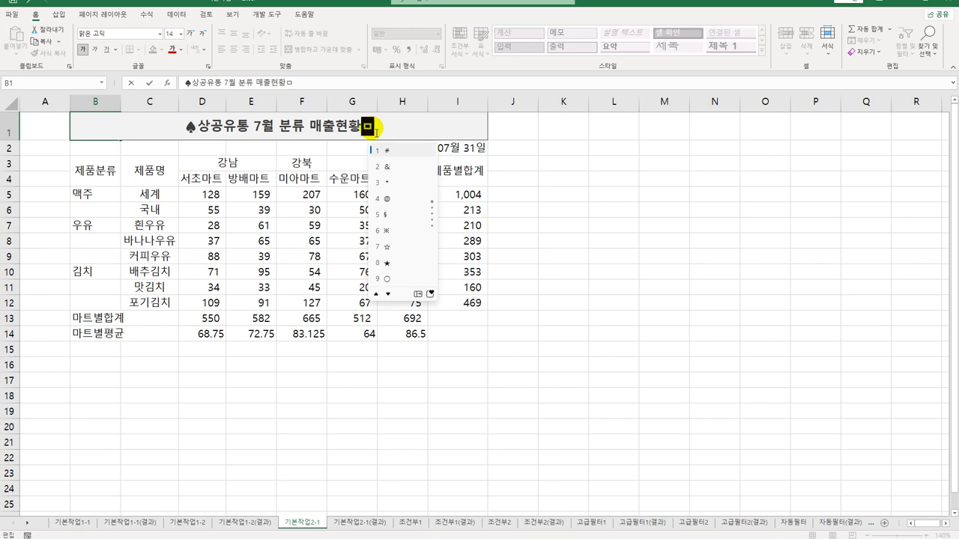
key("Tab")
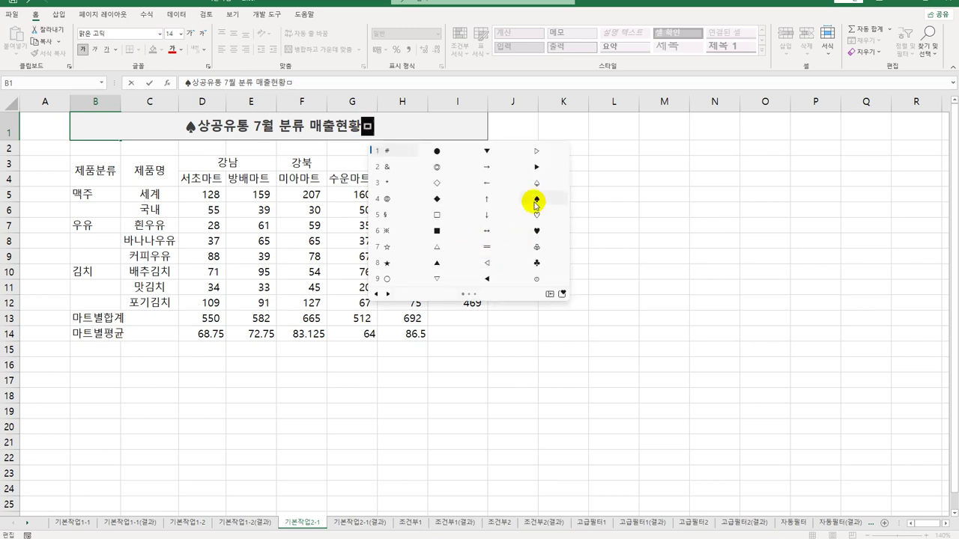
left_click(536, 205)
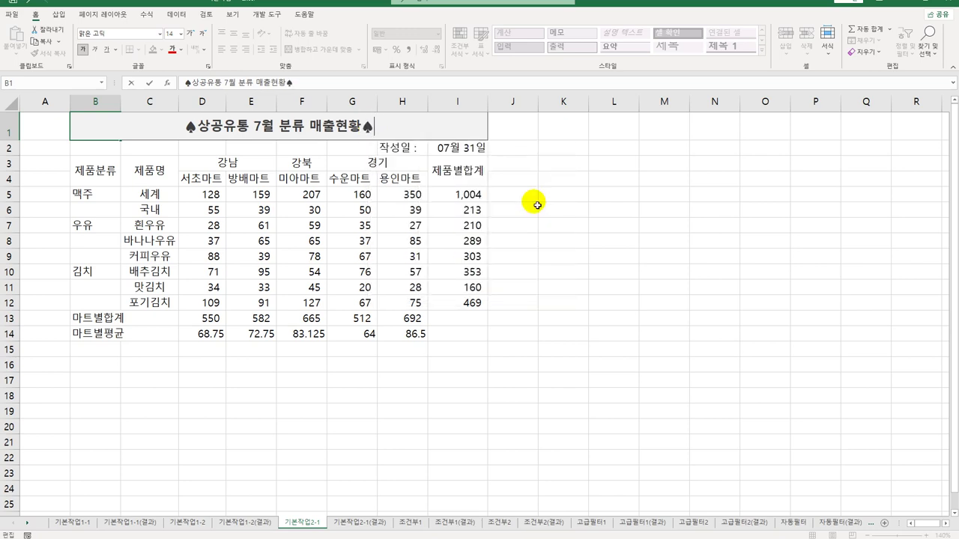
left_click(519, 293)
Format the date in cell I2 as a short date (간단한 날짜).
left_click(454, 150)
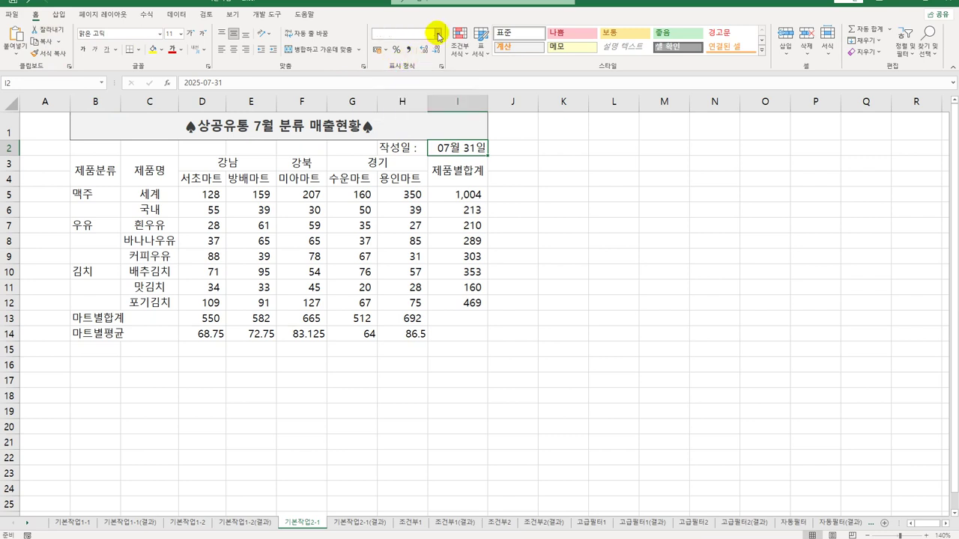
left_click(438, 36)
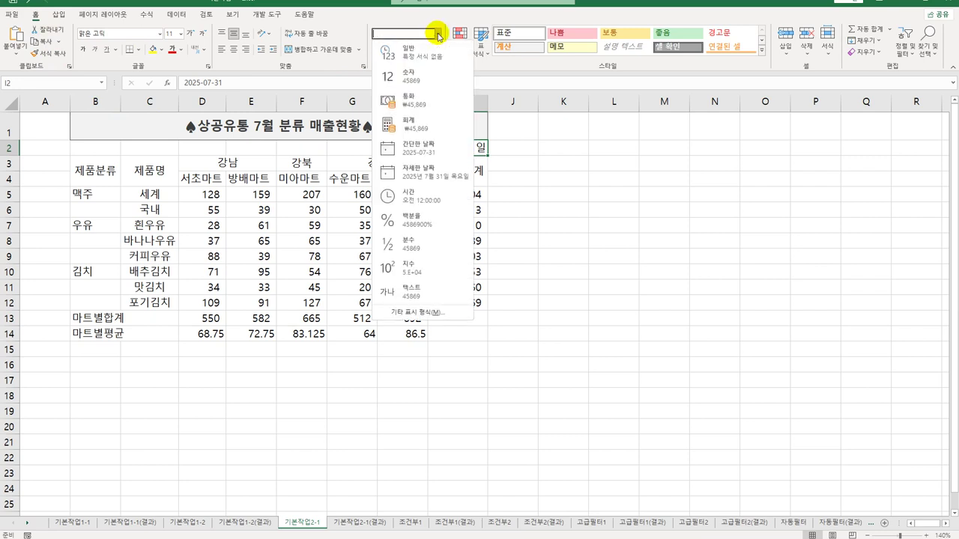
left_click(424, 154)
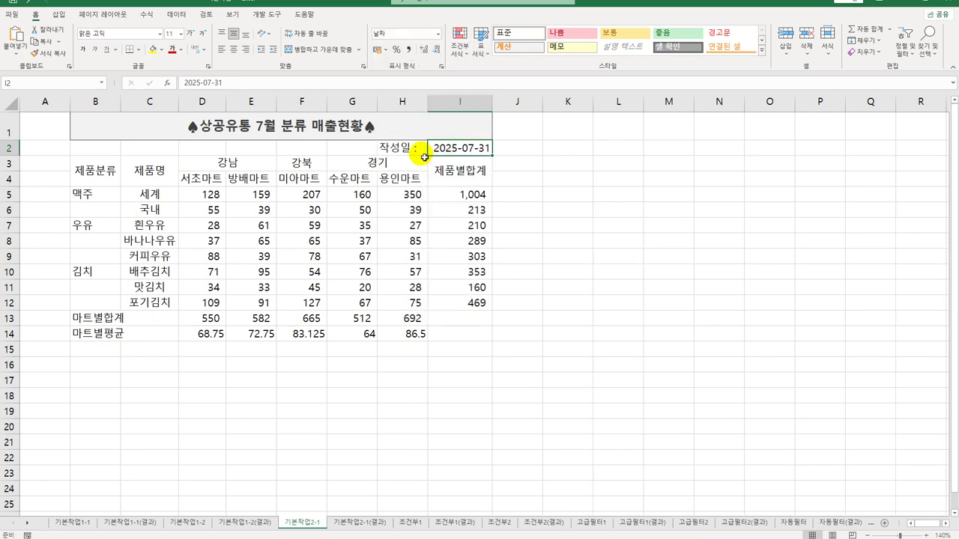
Convert the word 우유 in cell B7 to the Hanja 牛乳.
left_click(93, 229)
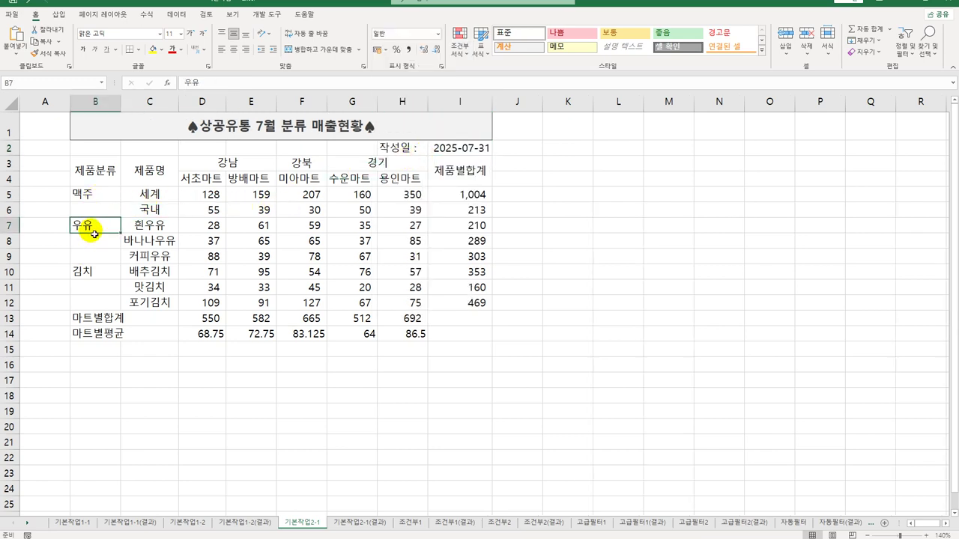
double_click(96, 231)
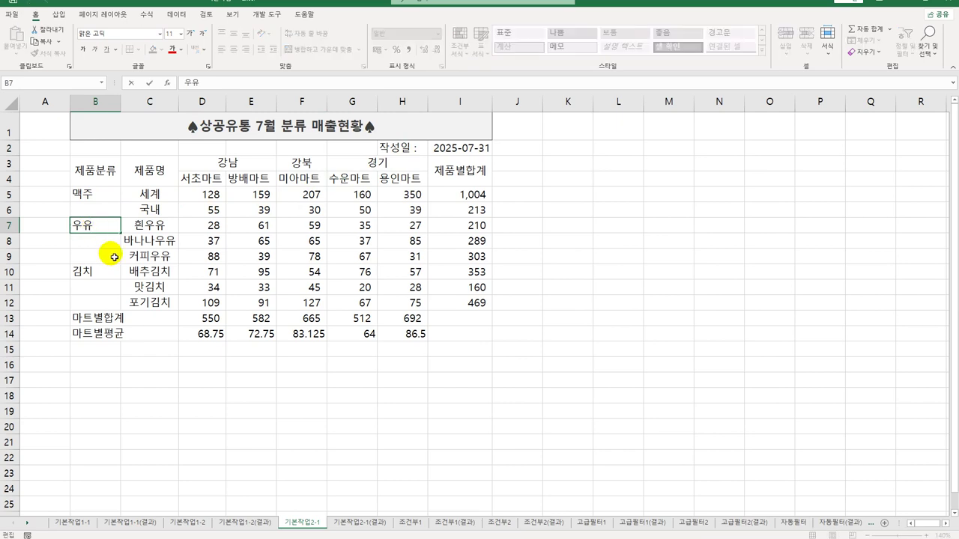
key("Hangul_Hanja")
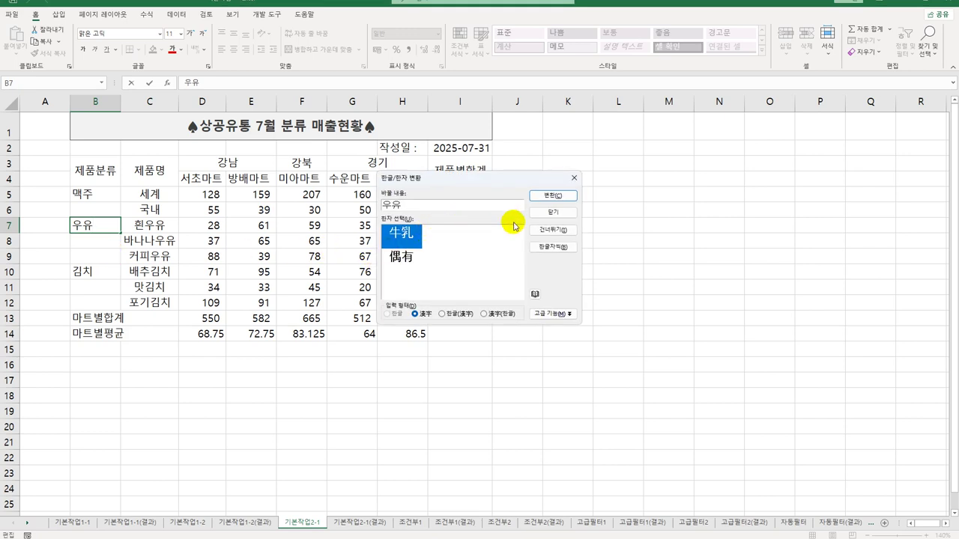
left_click(553, 195)
left_click(560, 216)
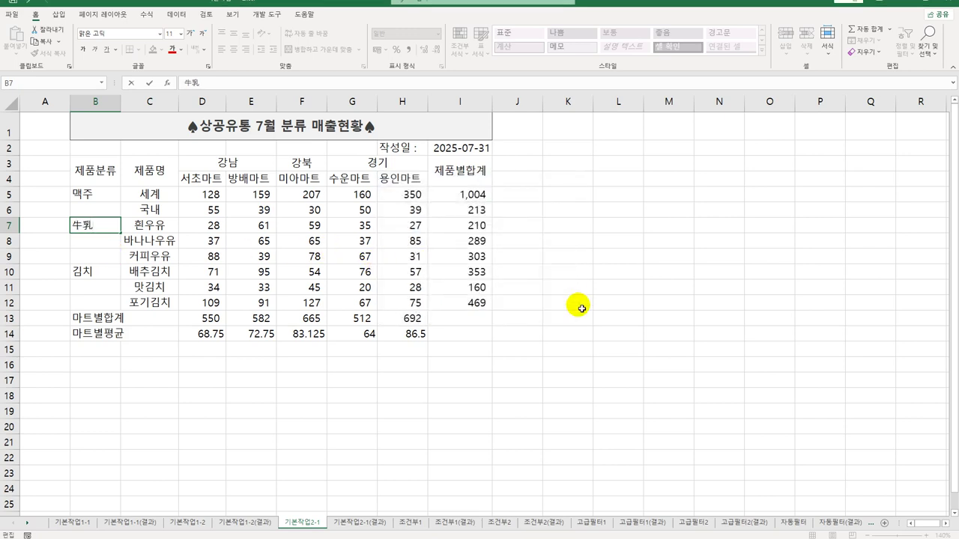
left_click(578, 305)
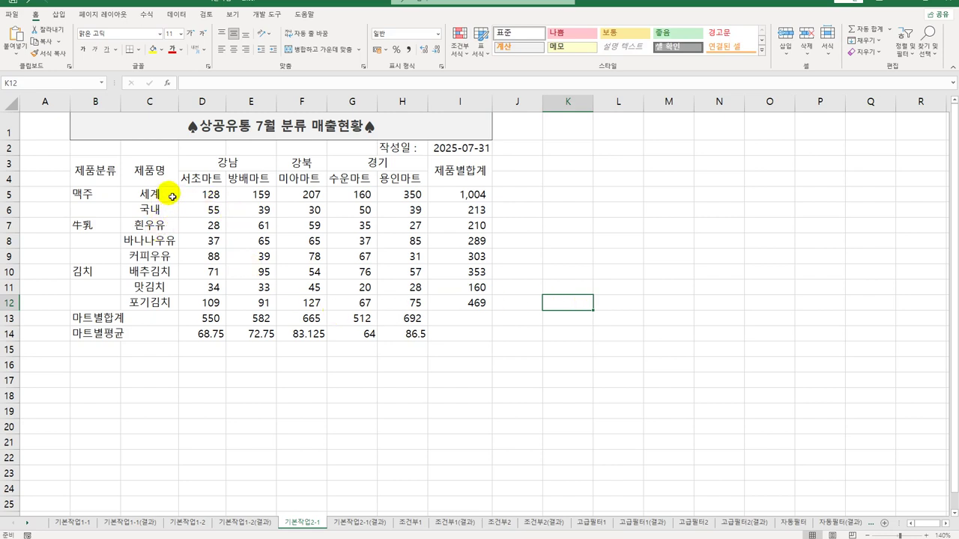
Apply the custom number format @"맥주" to the product names in C5:C6.
left_click_drag(161, 191, 171, 215)
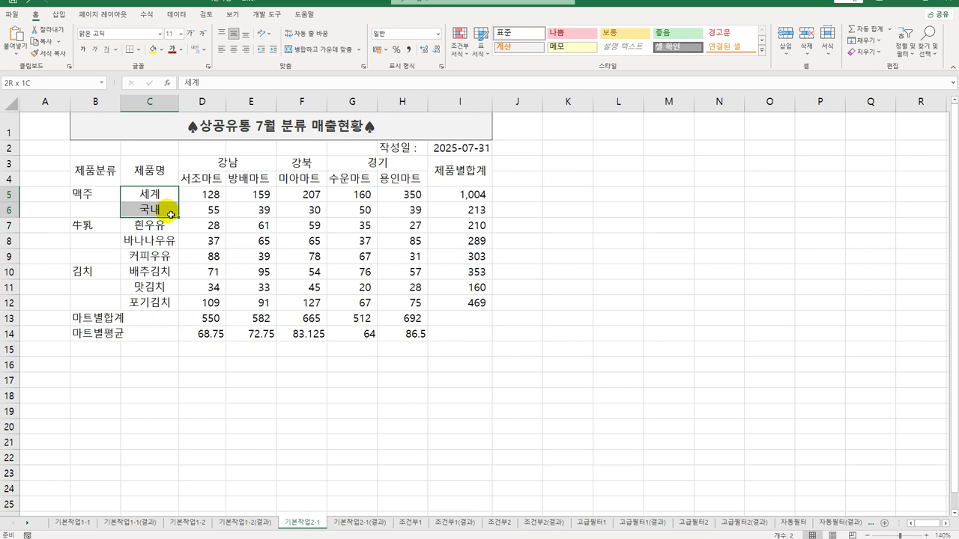
left_click_drag(171, 215, 171, 214)
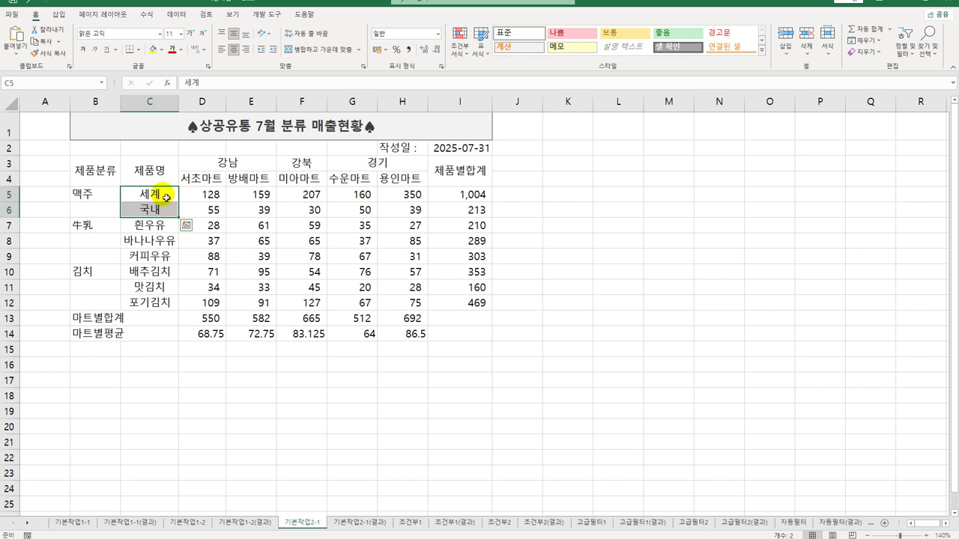
right_click(166, 197)
left_click(234, 414)
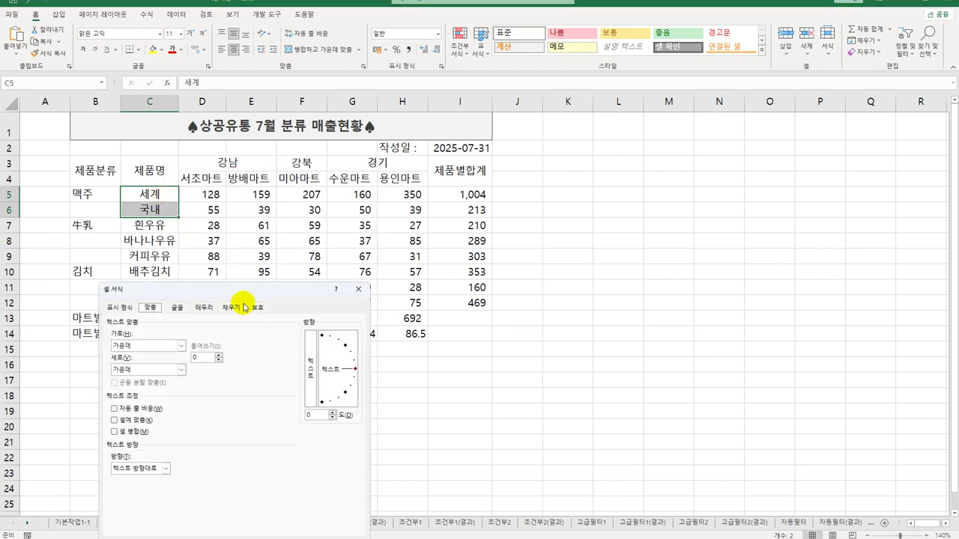
left_click_drag(243, 289, 353, 133)
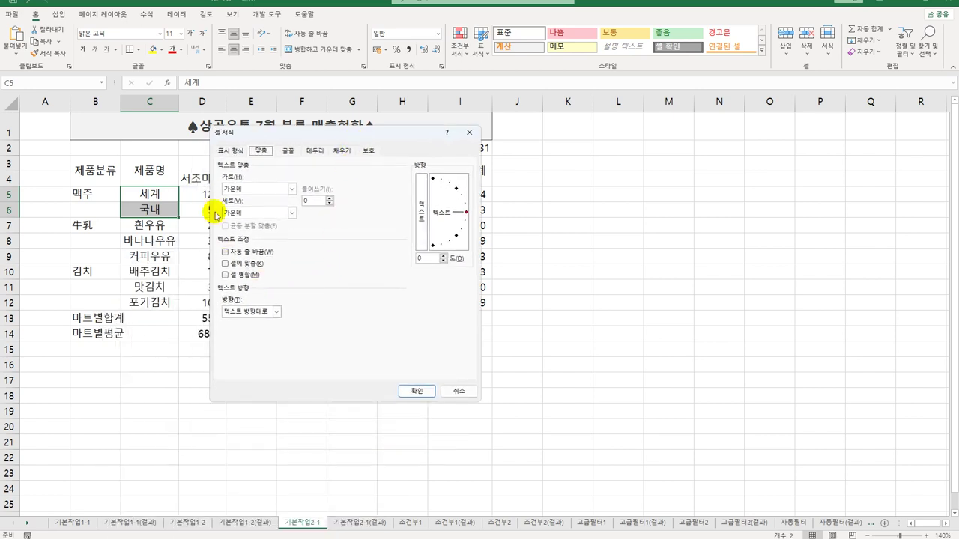
left_click(229, 150)
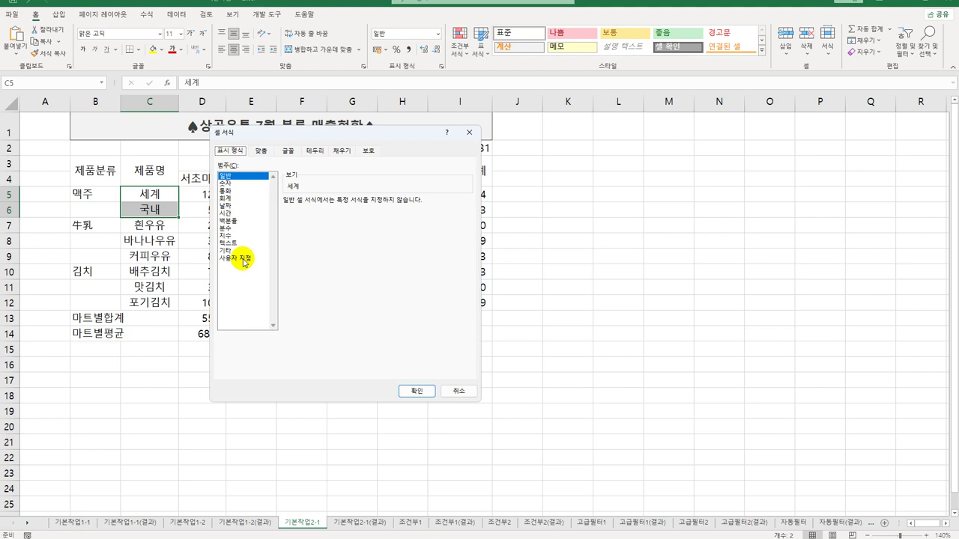
left_click(243, 258)
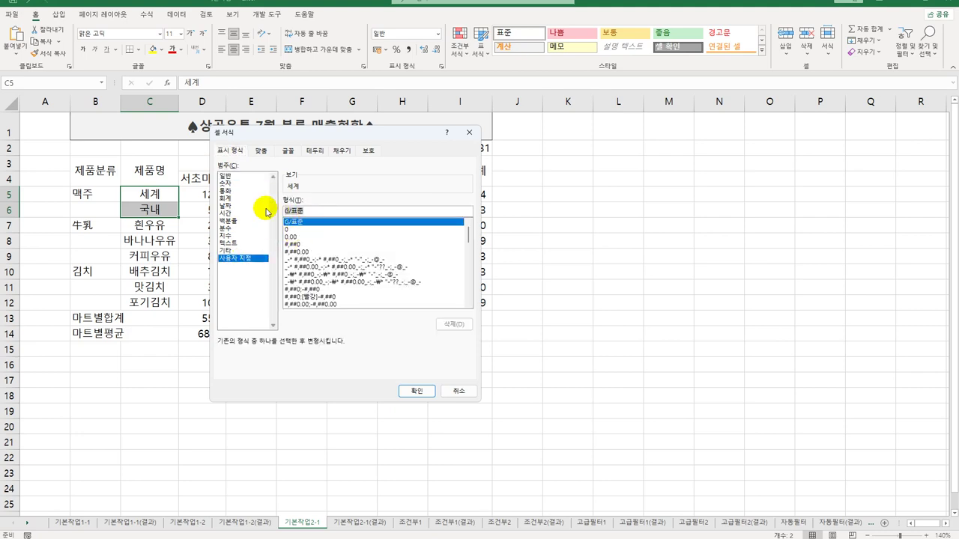
type("@")
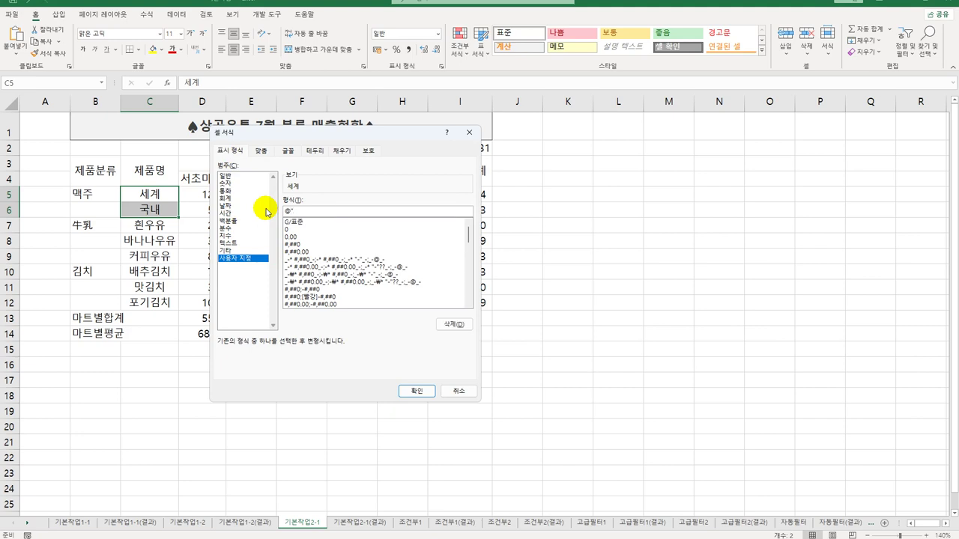
type("ㅇ")
type("주\"")
left_click(418, 391)
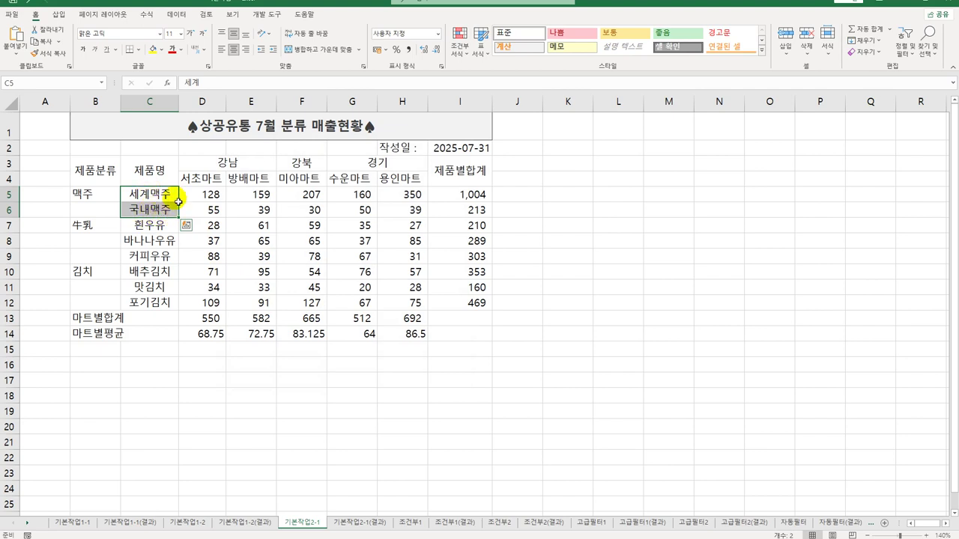
left_click(175, 216)
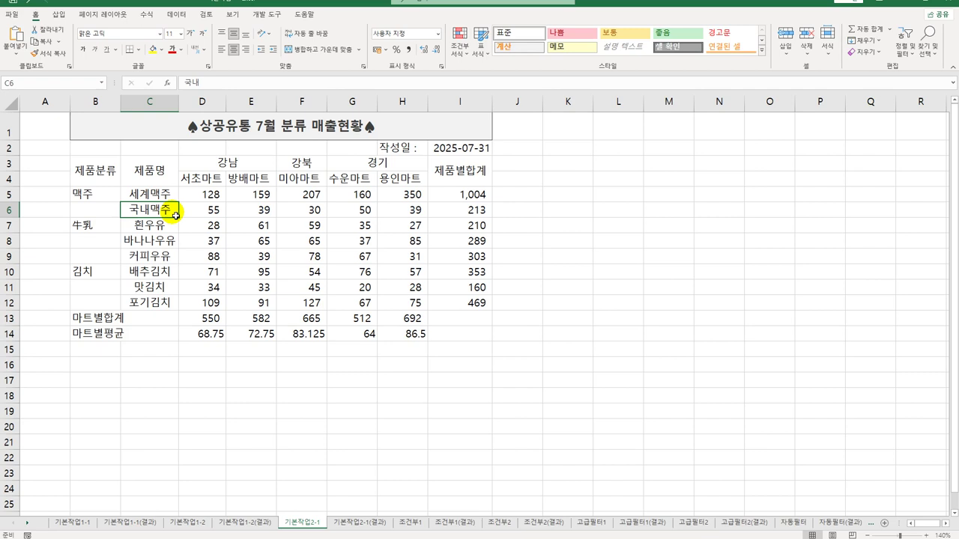
Merge and center the ranges B5:B6, B7:B9, B10:B12, B13:C13 and B14:C14.
left_click_drag(97, 194, 145, 337)
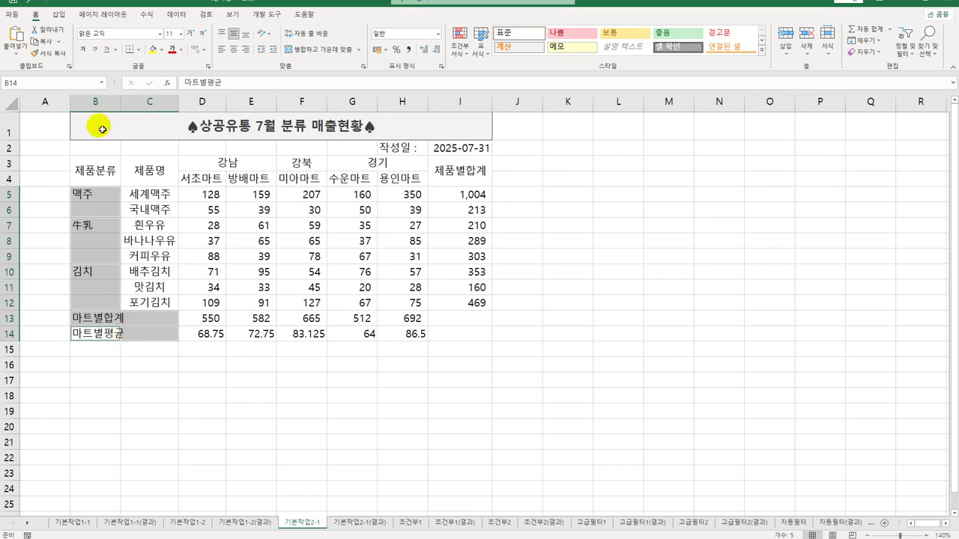
left_click(302, 49)
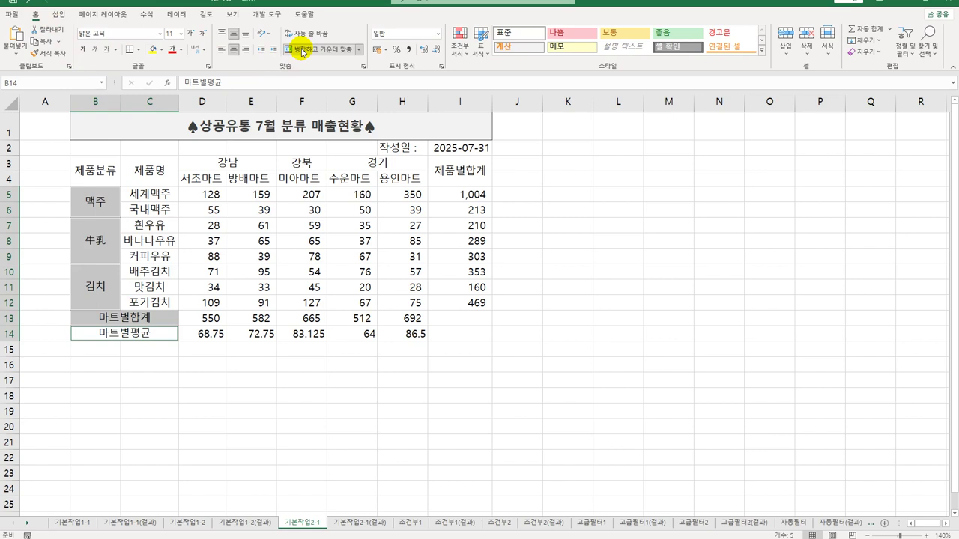
left_click(222, 183)
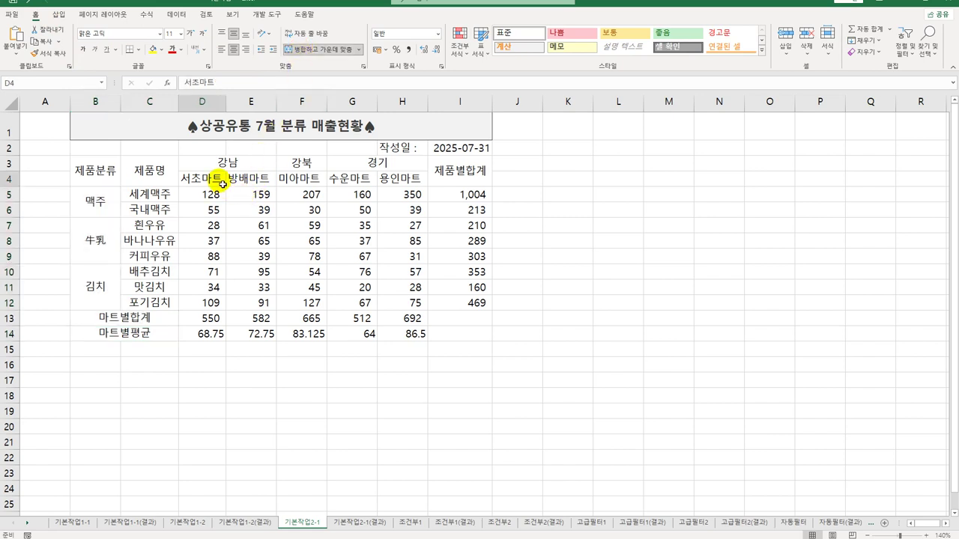
Center the mart names in D4:H4 horizontally and make them bold.
left_click_drag(222, 184, 393, 177)
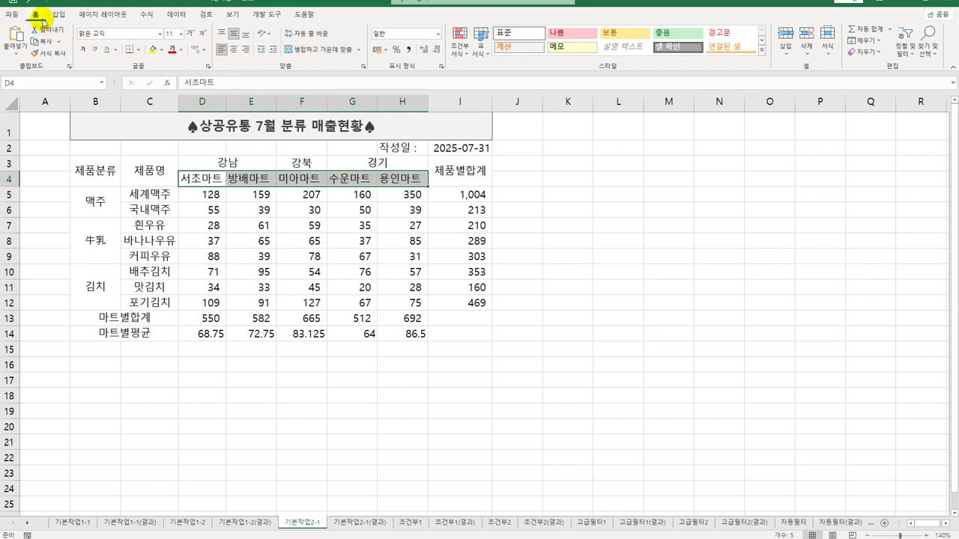
left_click(233, 50)
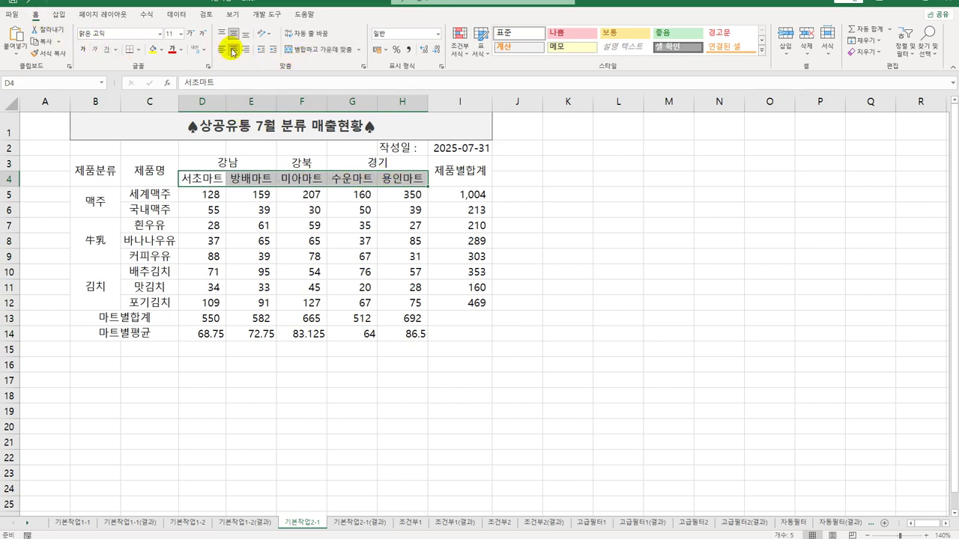
left_click(84, 49)
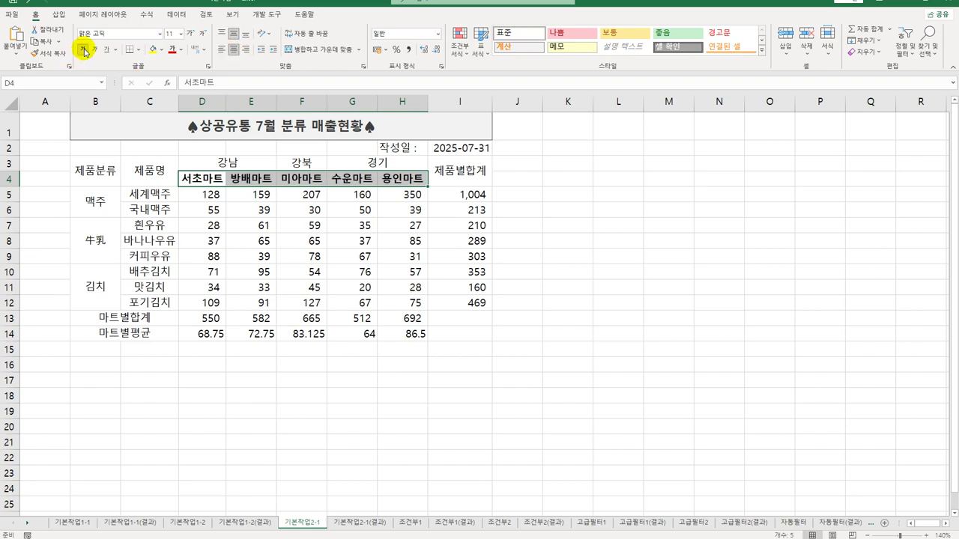
Fill the mart name cells D4:H4 with the standard orange color.
left_click(161, 51)
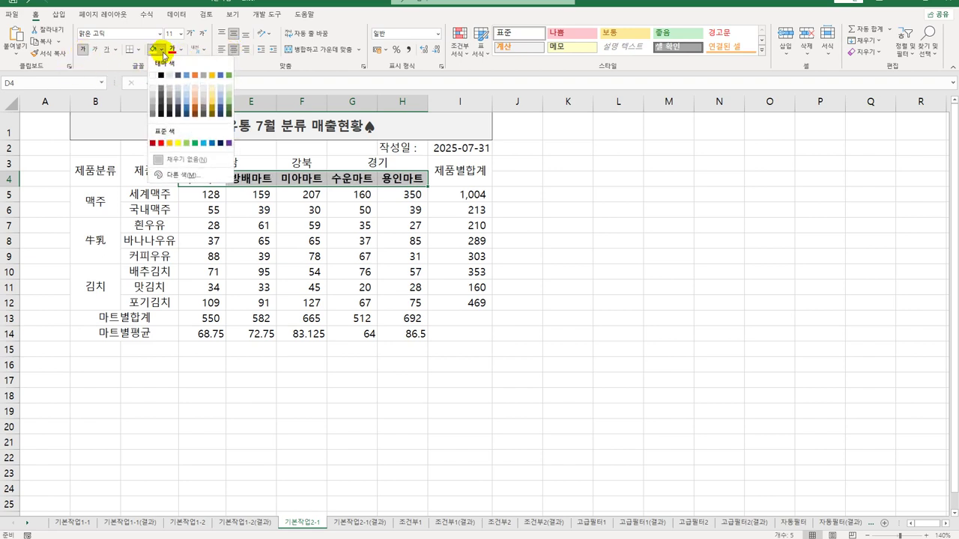
left_click(169, 142)
left_click(397, 181)
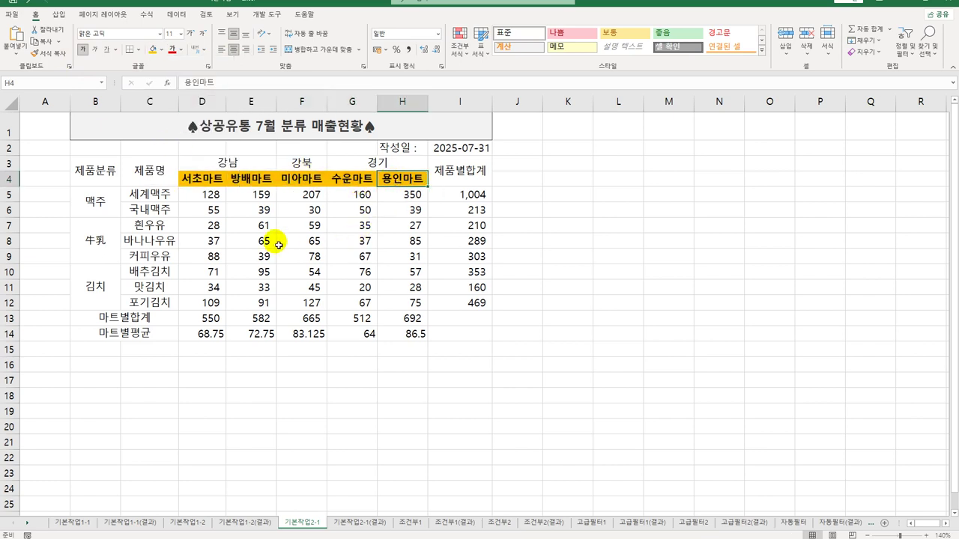
Apply the custom number format #,##0개 to the sales quantities in D5:H12.
left_click_drag(211, 194, 389, 305)
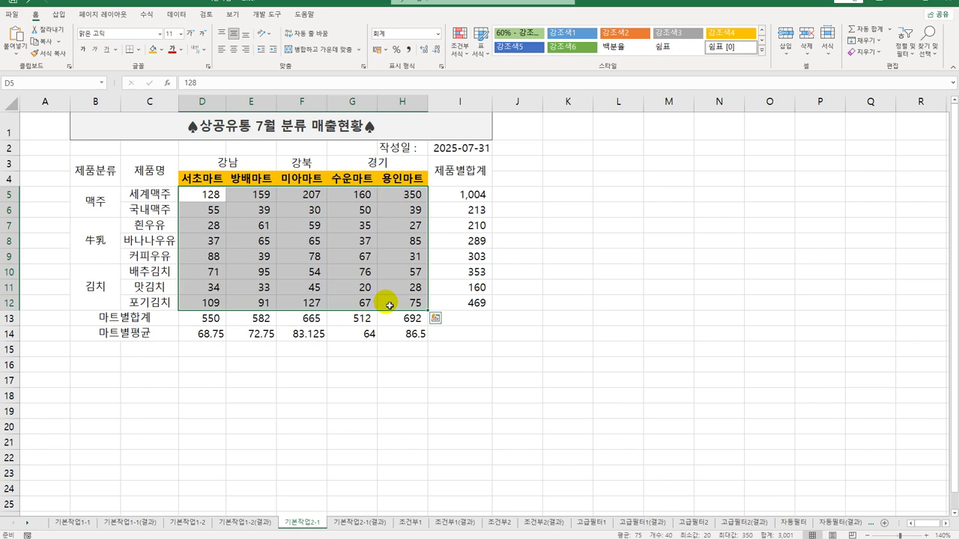
right_click(274, 197)
left_click(330, 413)
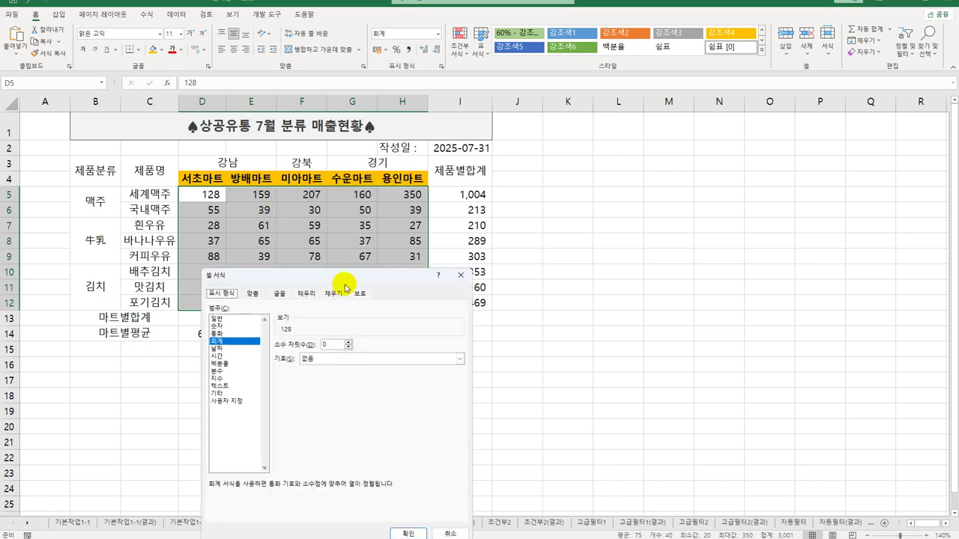
left_click_drag(349, 278, 653, 125)
left_click(542, 247)
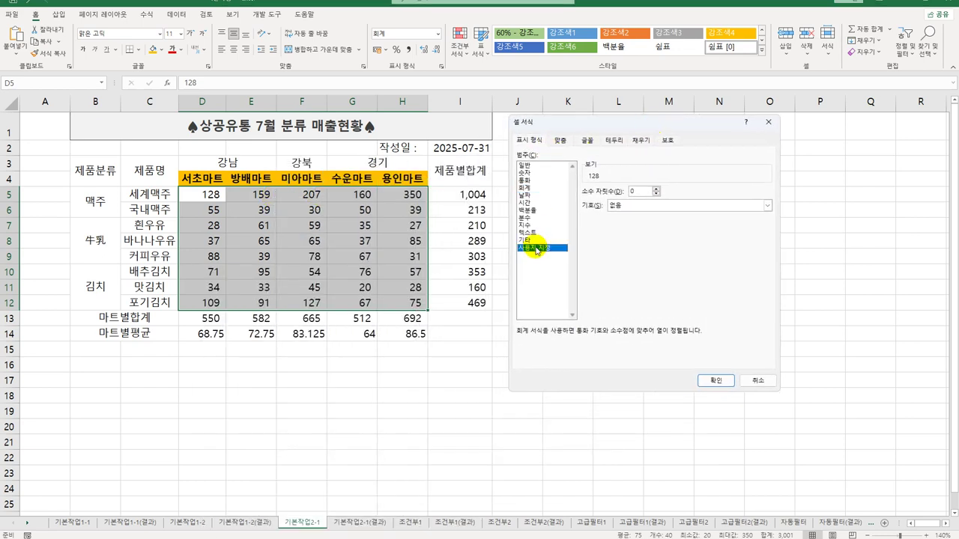
left_click(702, 201)
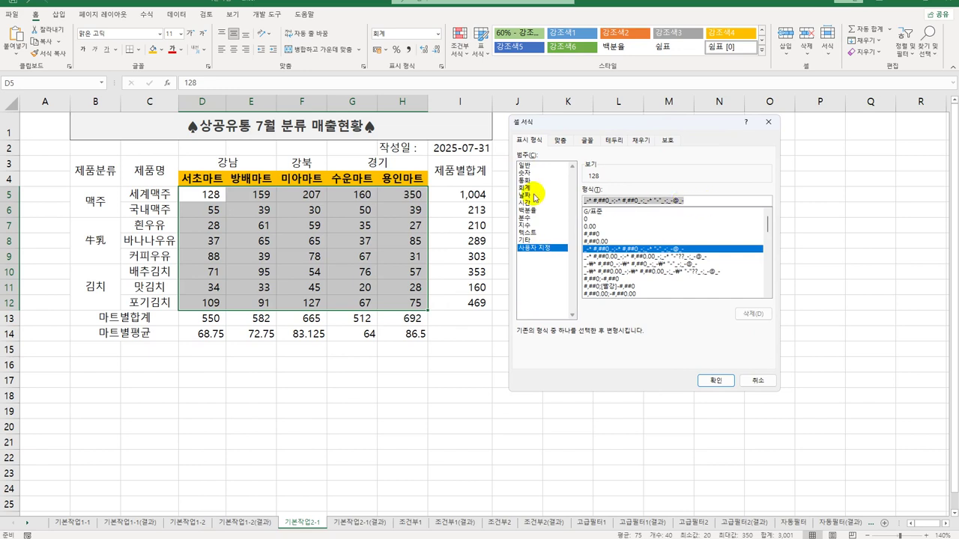
type("#")
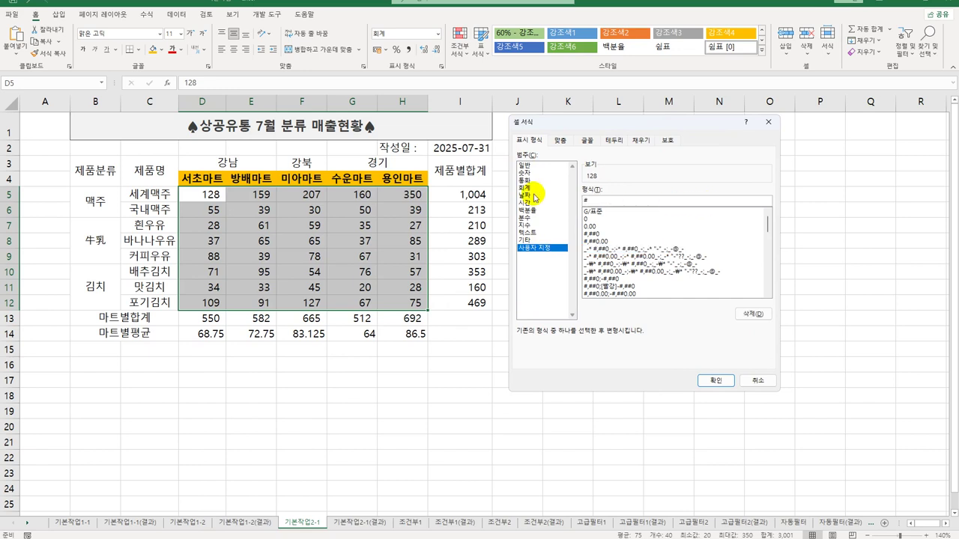
type(",##0개")
left_click(610, 202)
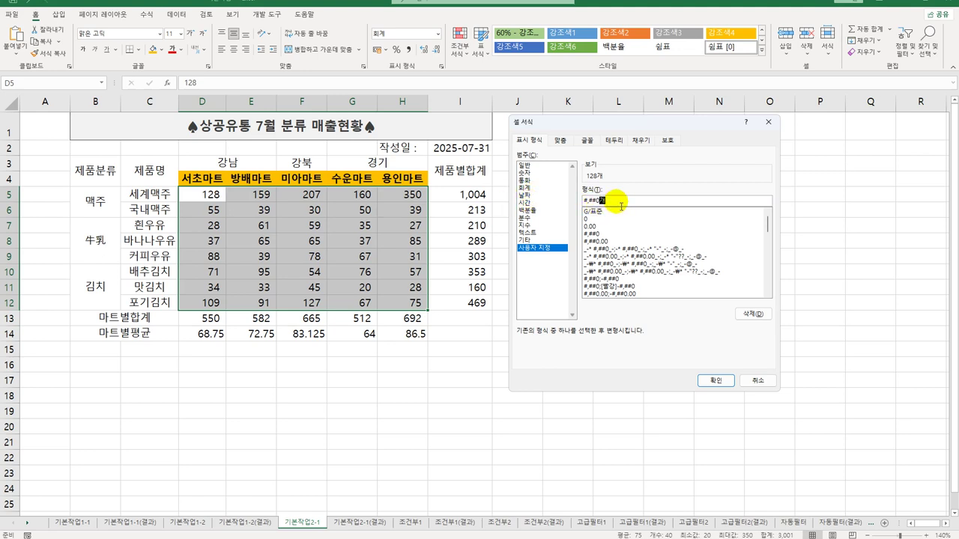
left_click(713, 380)
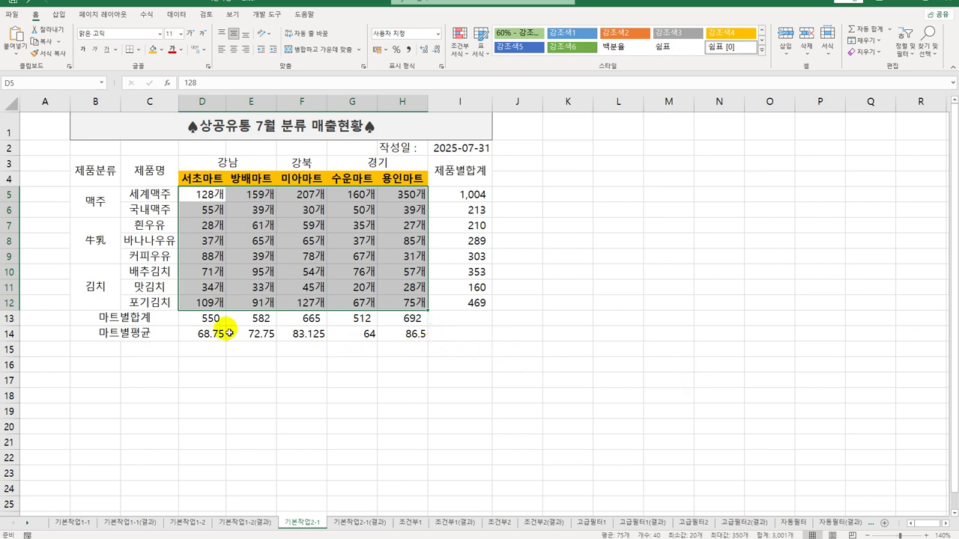
Apply the custom number format 0.00 to the 마트별평균 values in D14:H14.
left_click_drag(212, 329, 419, 340)
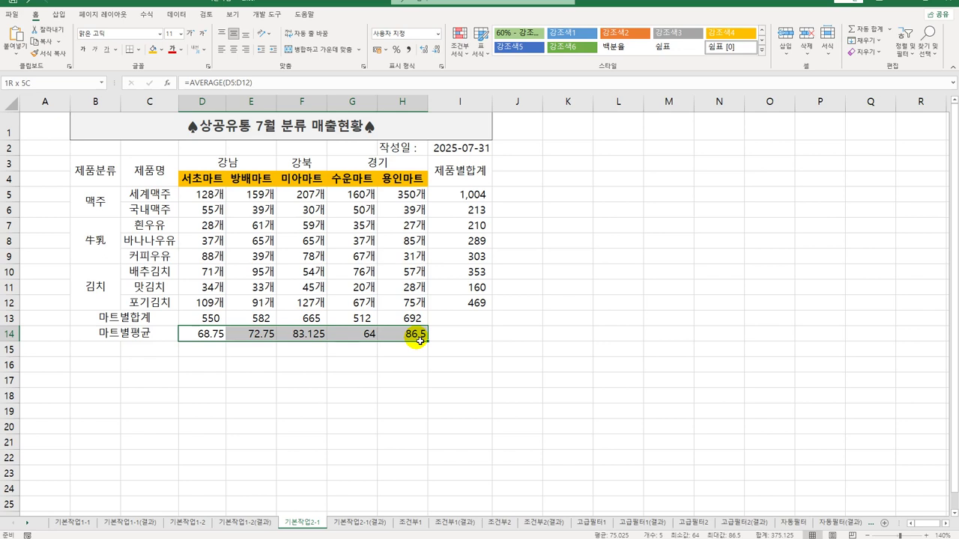
left_click_drag(420, 341, 420, 341)
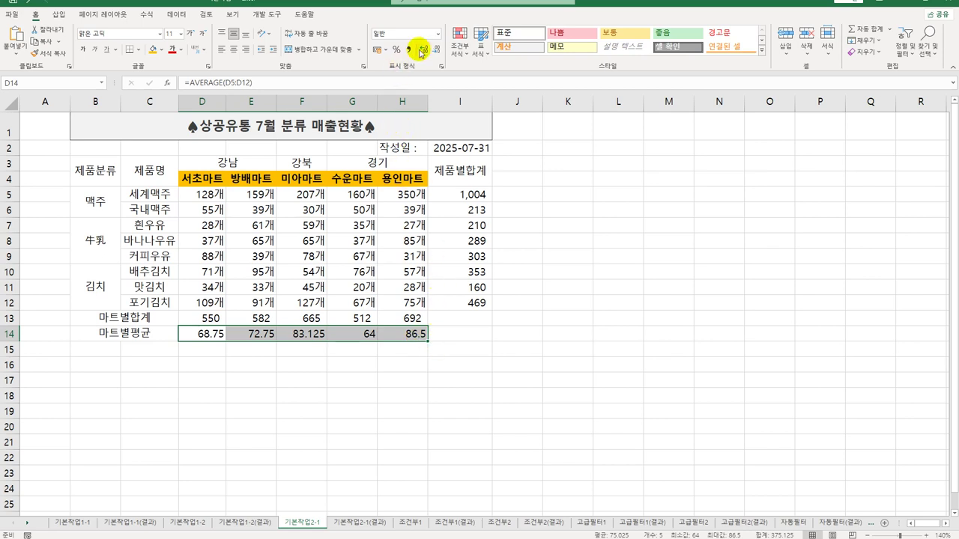
right_click(354, 334)
scroll(434, 209, "down", 3)
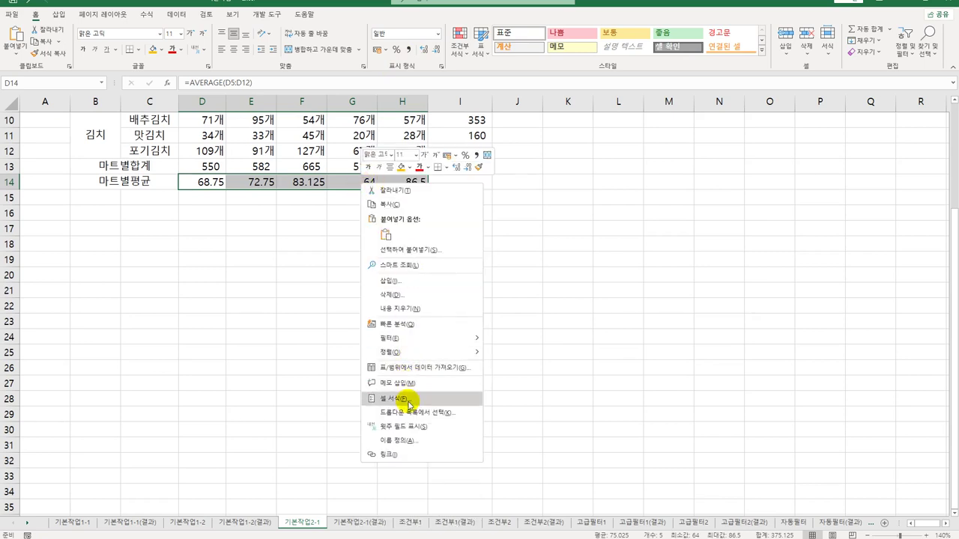
left_click(408, 400)
left_click_drag(390, 264, 611, 126)
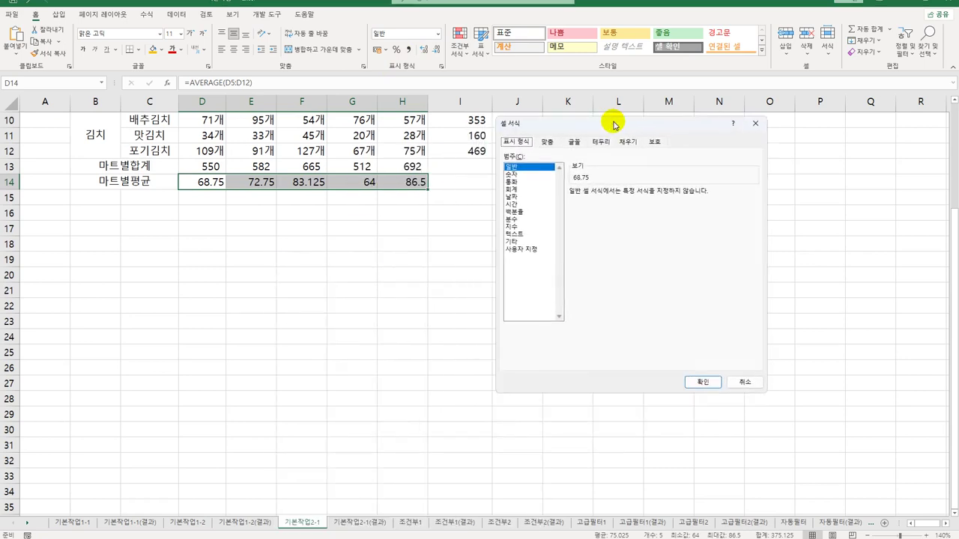
left_click(537, 250)
left_click_drag(571, 202, 606, 199)
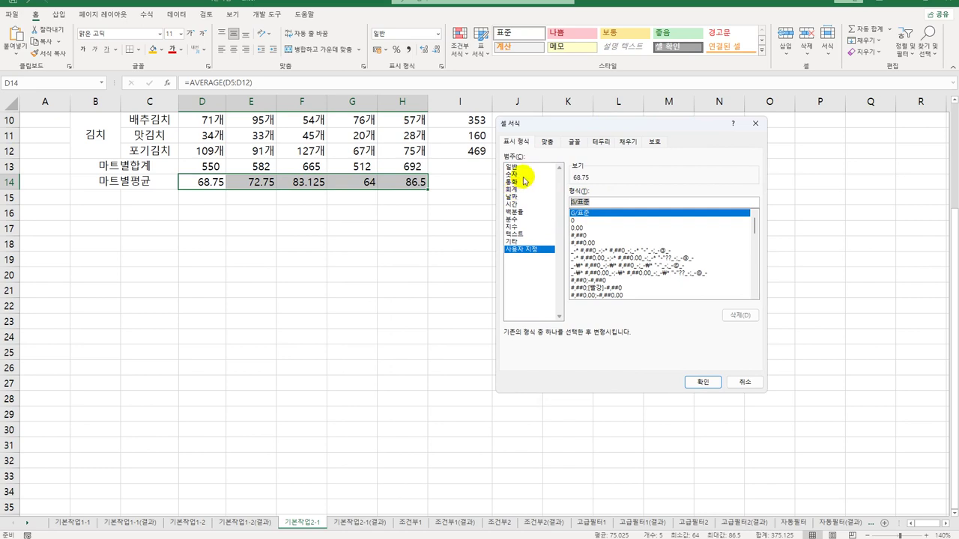
type("0")
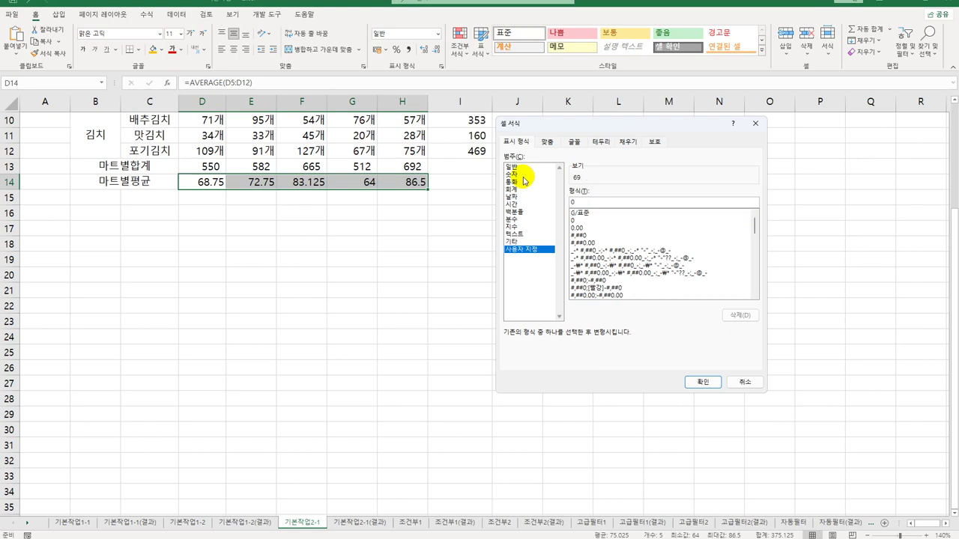
type(".00")
type("#")
left_click(702, 382)
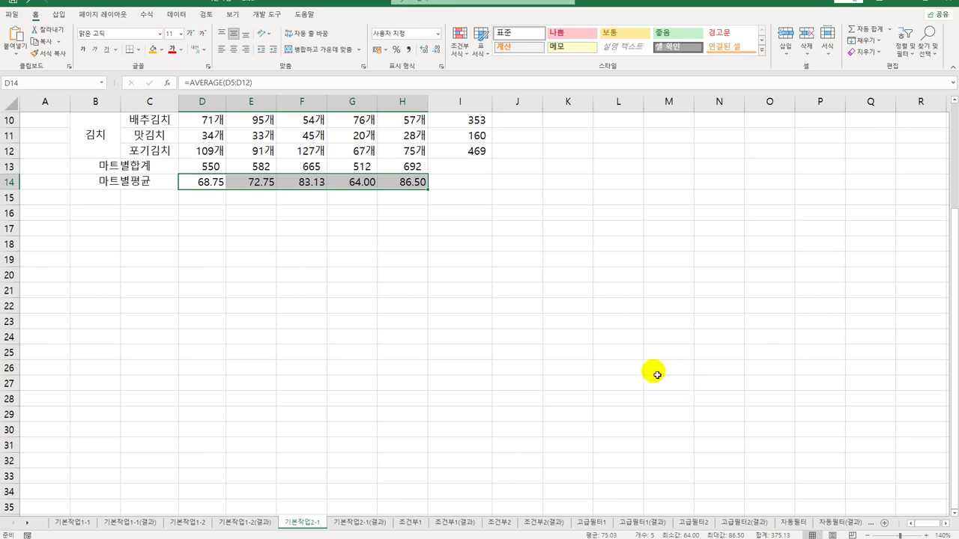
Apply all borders (모든 테두리) to the table range B3:I14.
scroll(648, 372, "up", 3)
left_click_drag(95, 177, 445, 329)
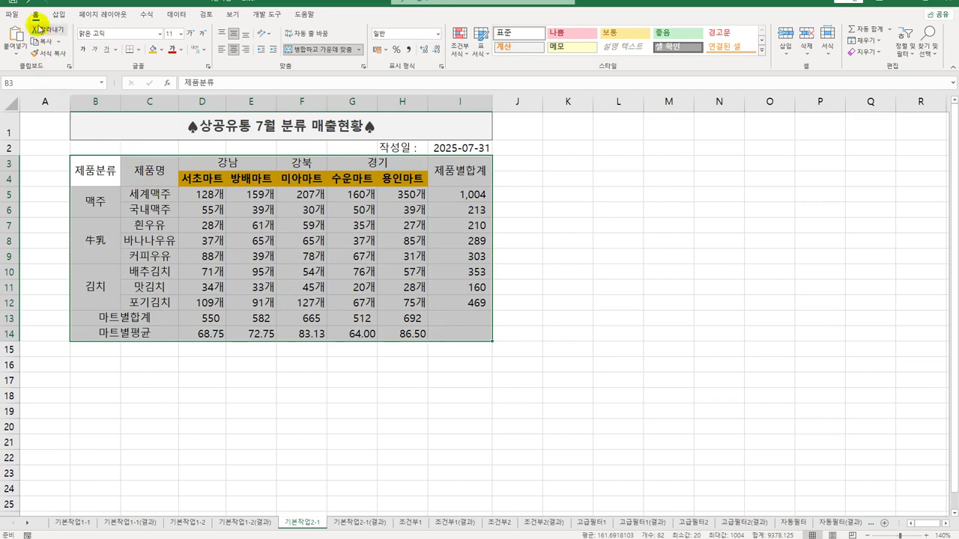
left_click(139, 49)
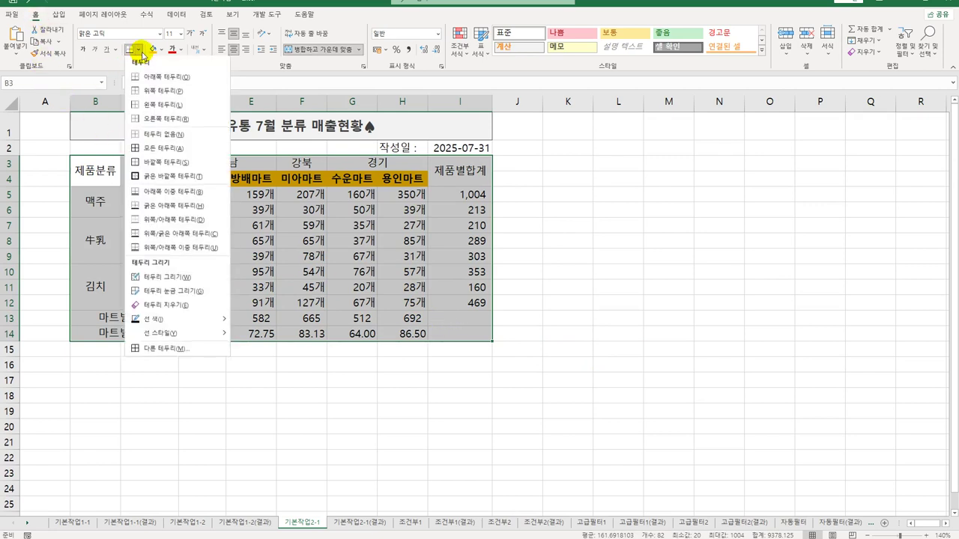
left_click(178, 148)
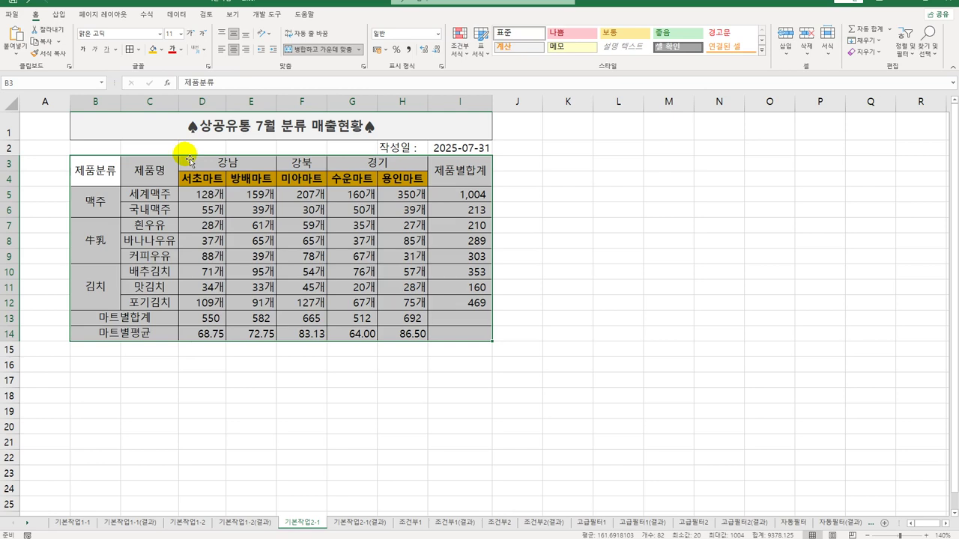
Apply a thick outside border (굵은 바깥쪽 테두리) around the table range B3:I14.
left_click(137, 50)
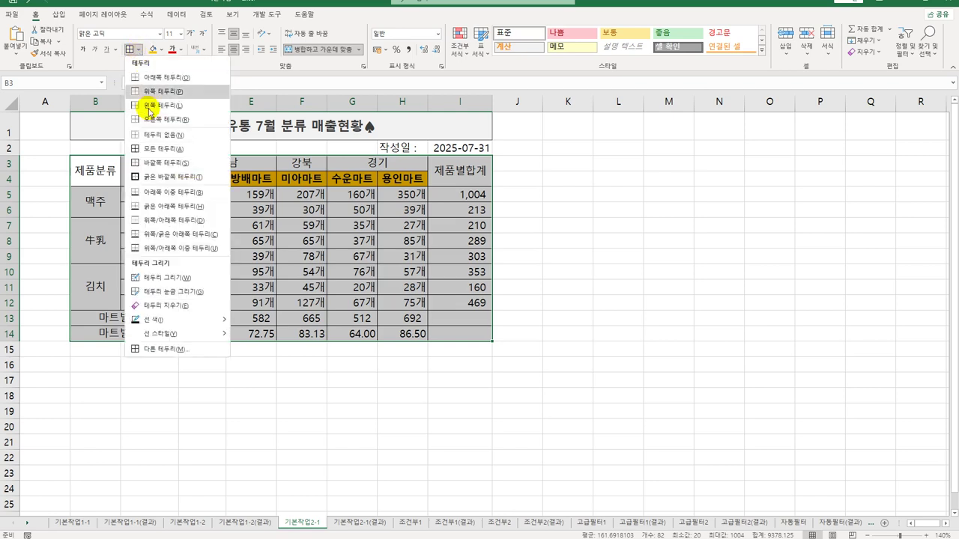
left_click(166, 178)
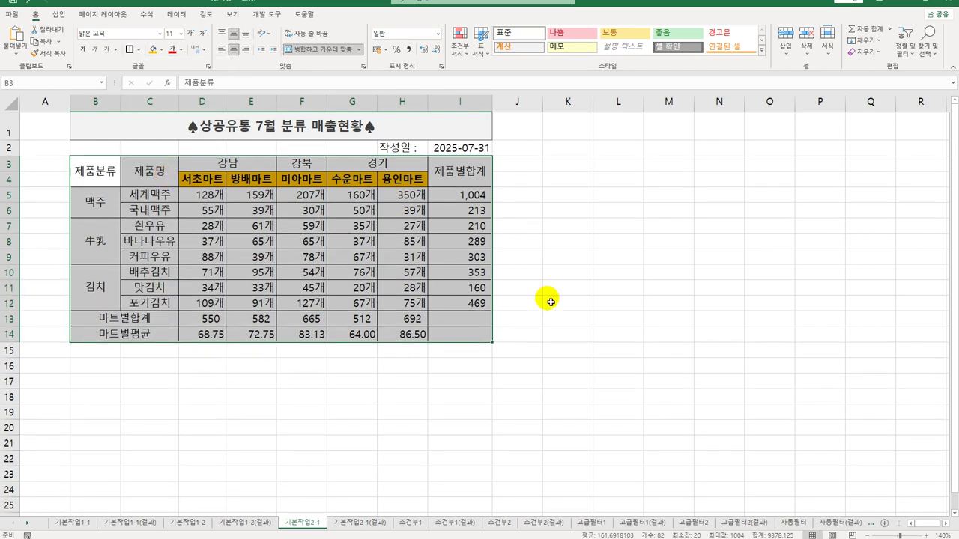
left_click(550, 302)
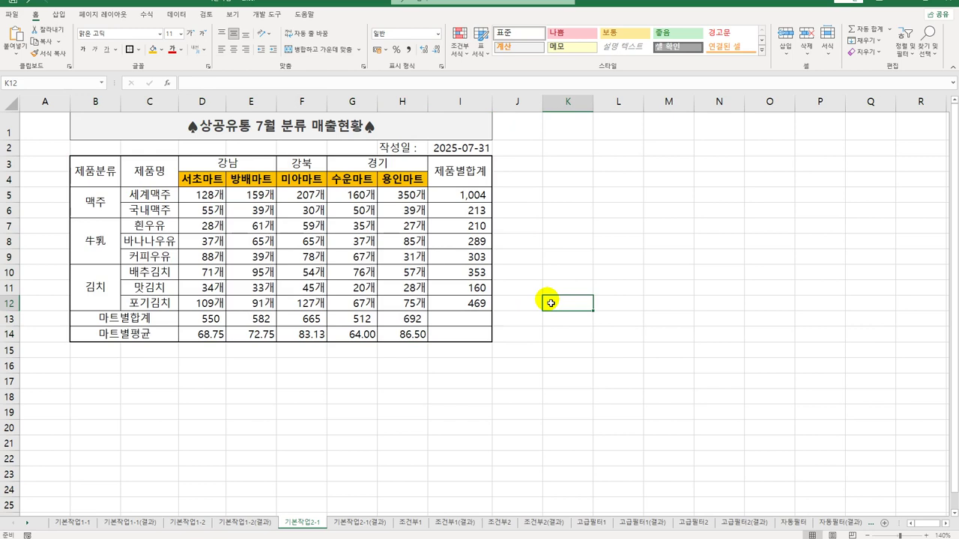
Add both diagonal borders to the empty cells I13:I14 so each is crossed with an X.
left_click_drag(458, 321, 463, 339)
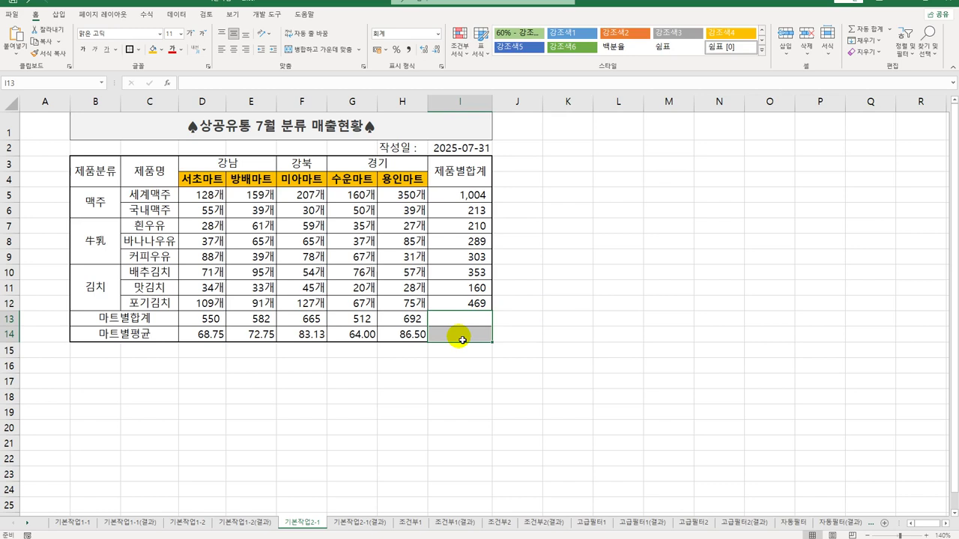
left_click(139, 49)
left_click(180, 348)
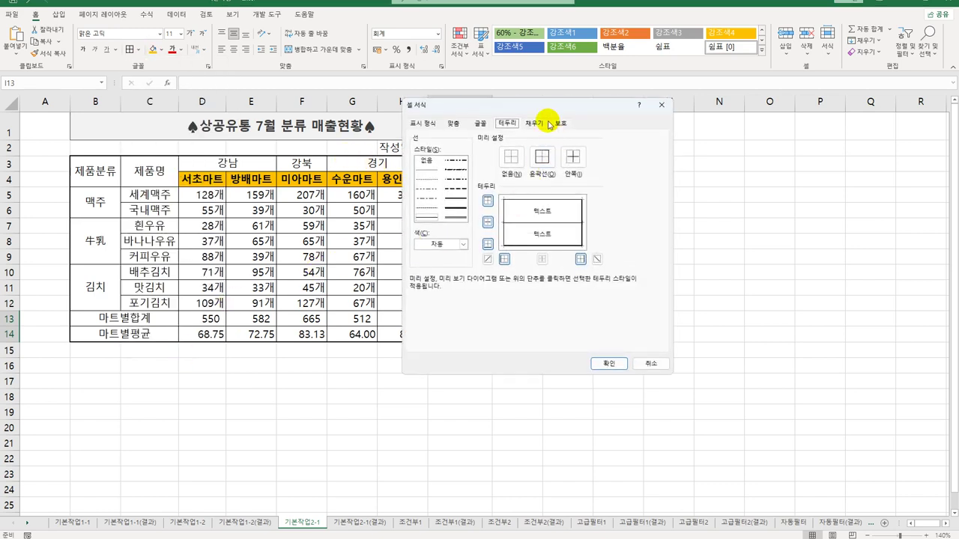
left_click_drag(555, 110, 684, 102)
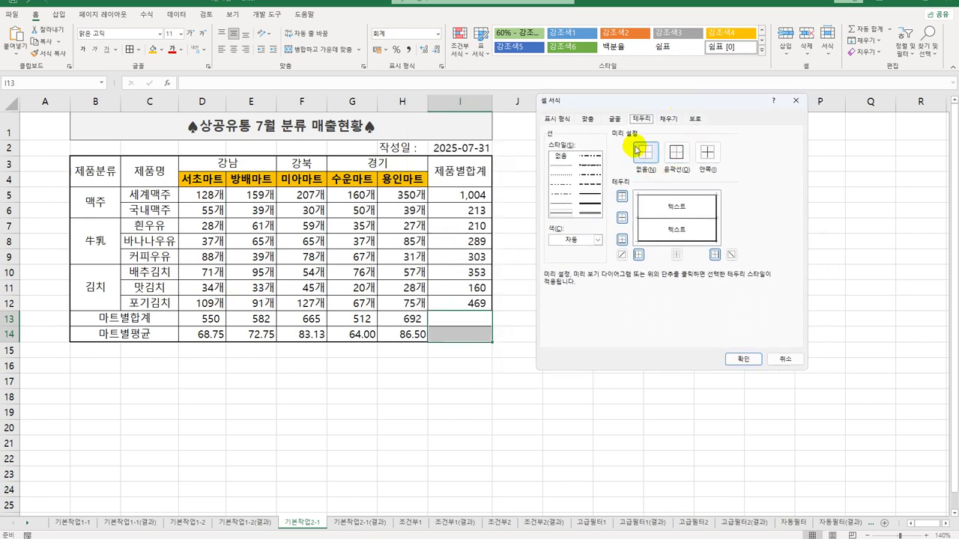
left_click(621, 256)
left_click(730, 256)
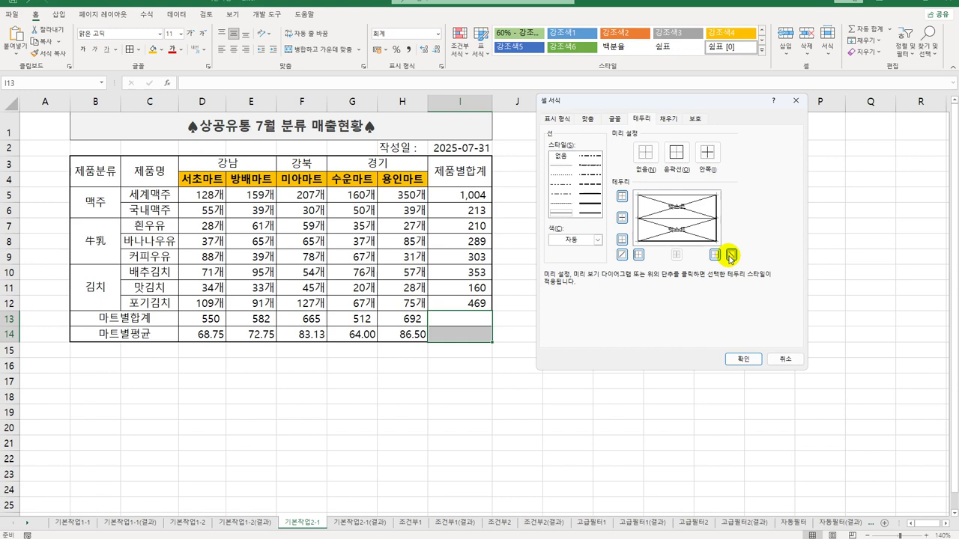
left_click(742, 359)
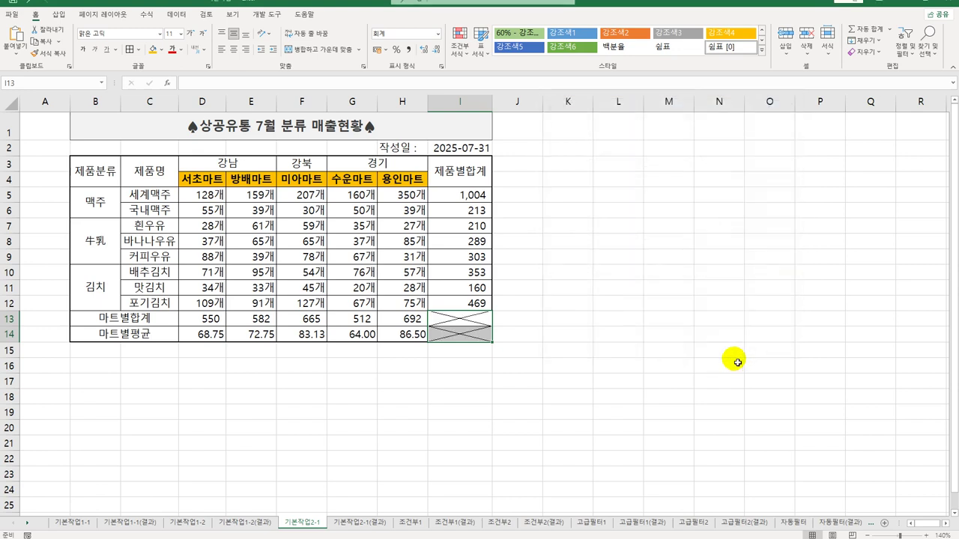
Set the width of column A to 2.
left_click(38, 103)
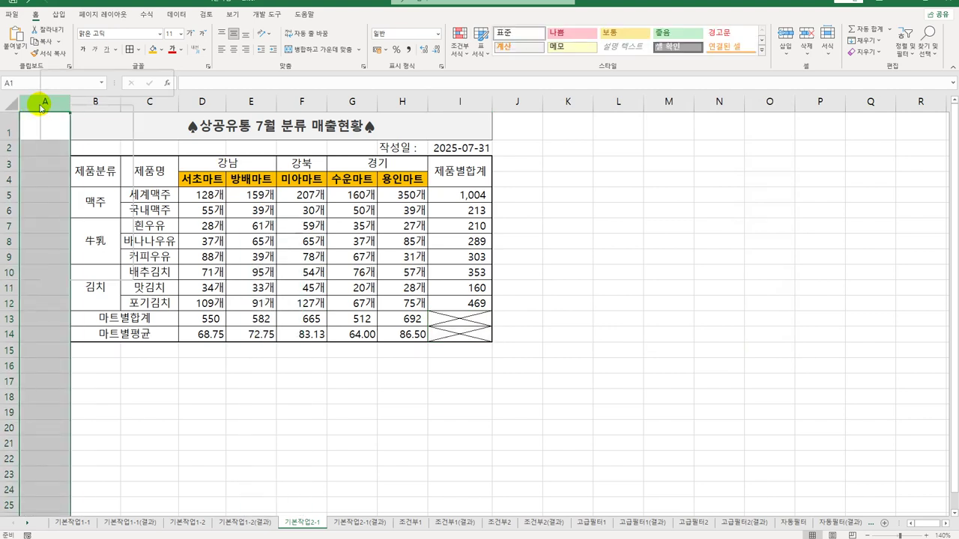
right_click(44, 102)
left_click(96, 235)
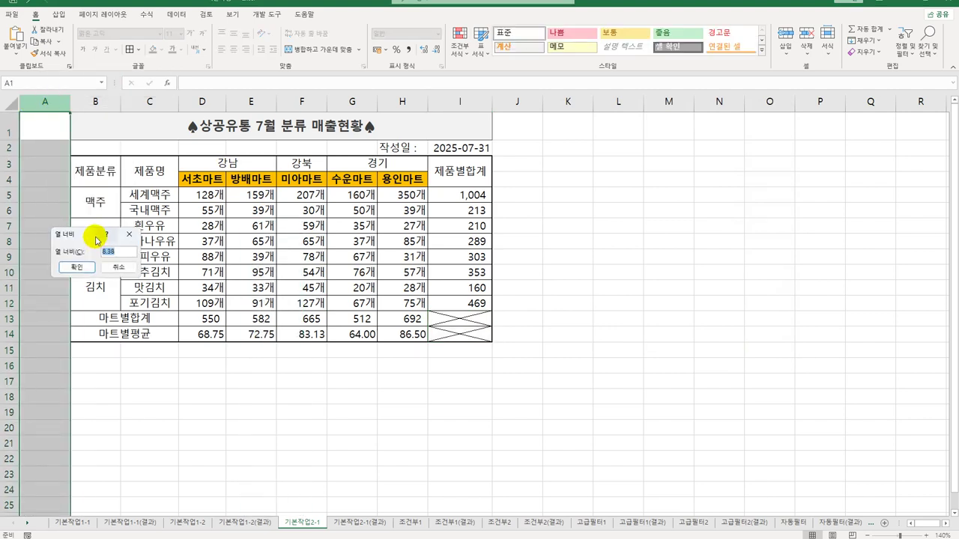
type("2")
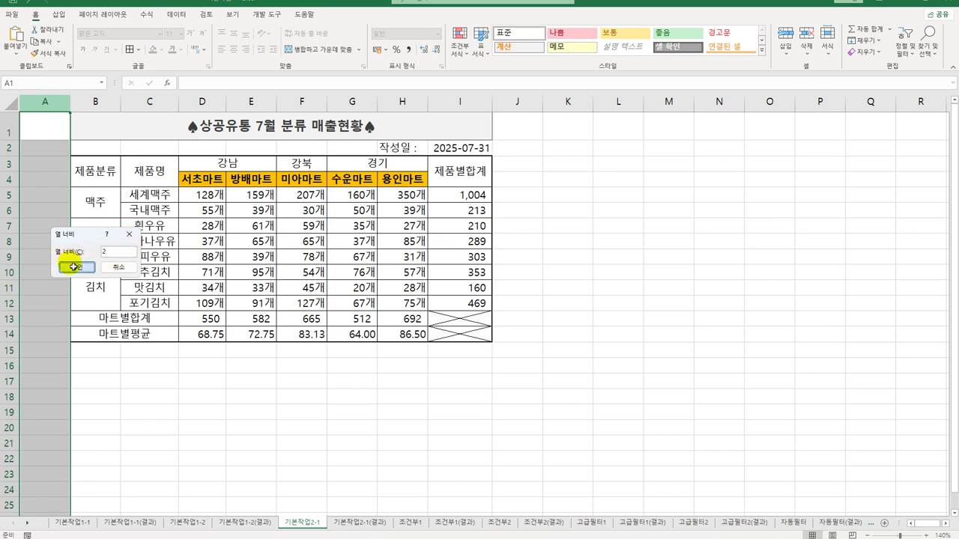
left_click(76, 265)
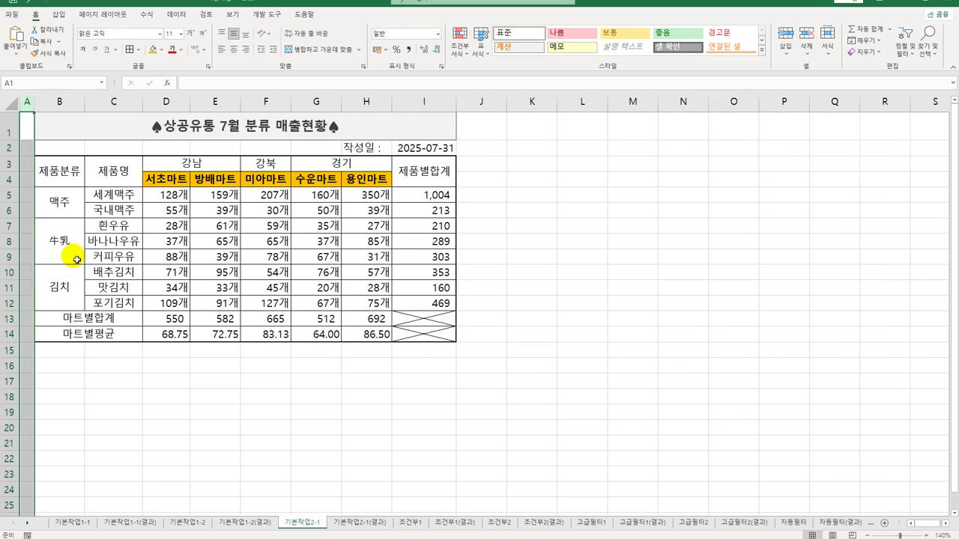
Define the name 제품명 for the product name cells C5:C12.
left_click_drag(112, 195, 104, 302)
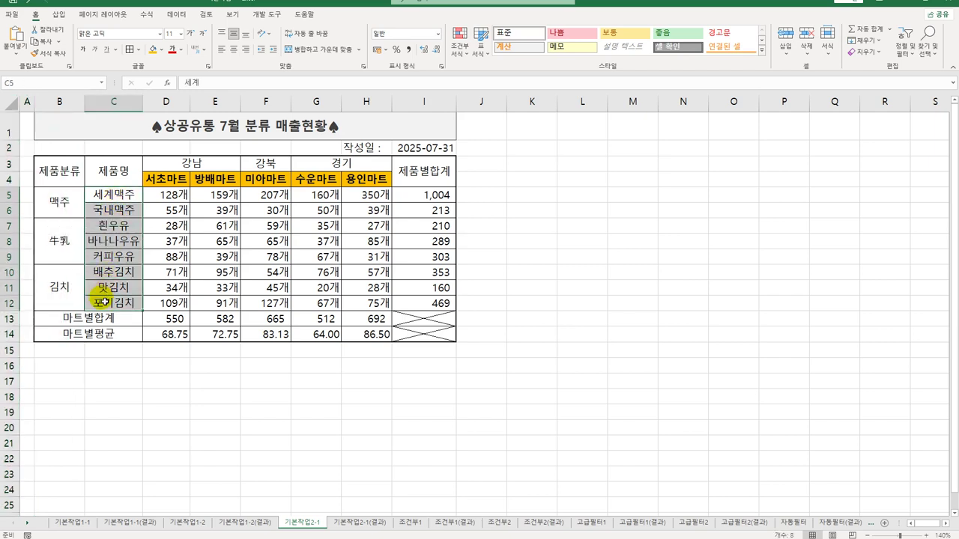
left_click(48, 86)
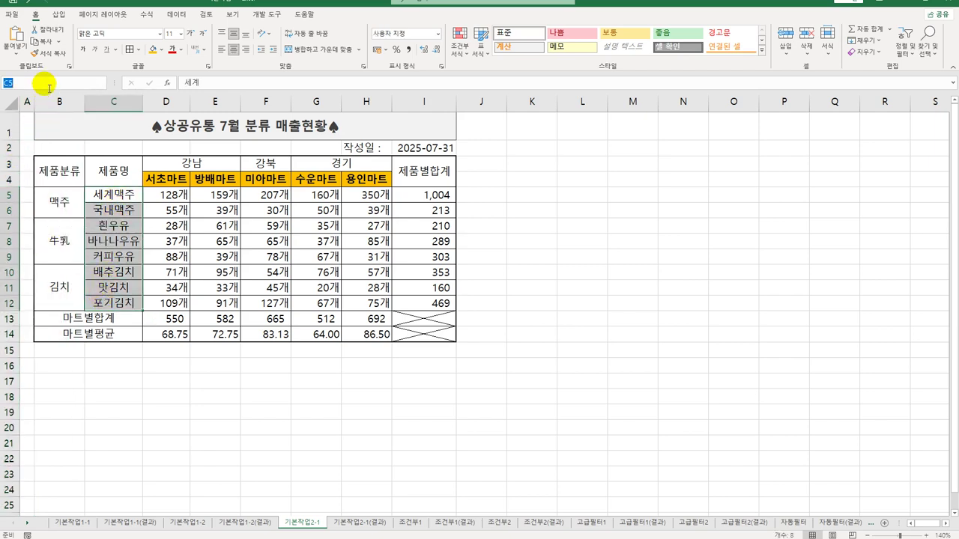
type("제품명")
key("Return")
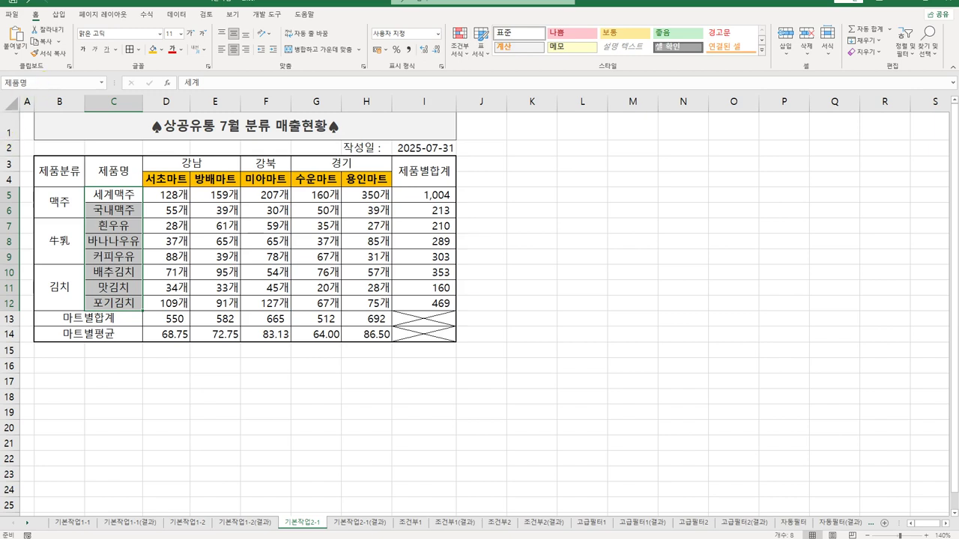
Set the horizontal alignment of the 마트별합계 and 마트별평균 label cells to 균등 분할 (들여쓰기).
left_click_drag(66, 318, 73, 335)
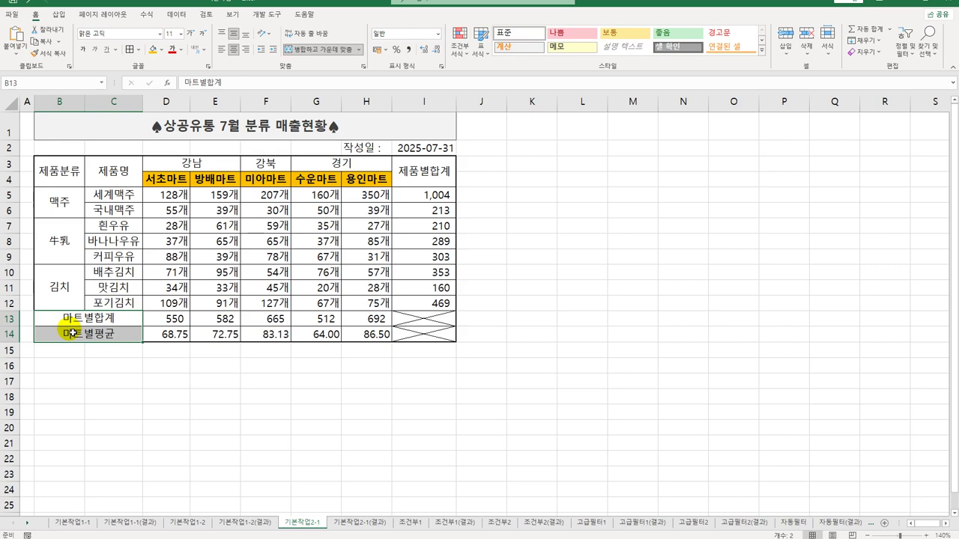
scroll(90, 311, "down", 3)
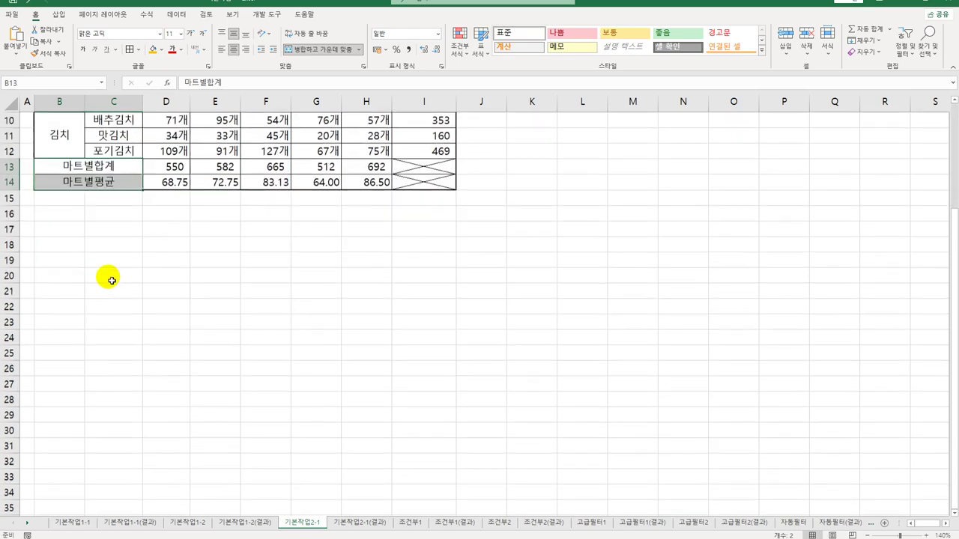
right_click(119, 166)
left_click(180, 390)
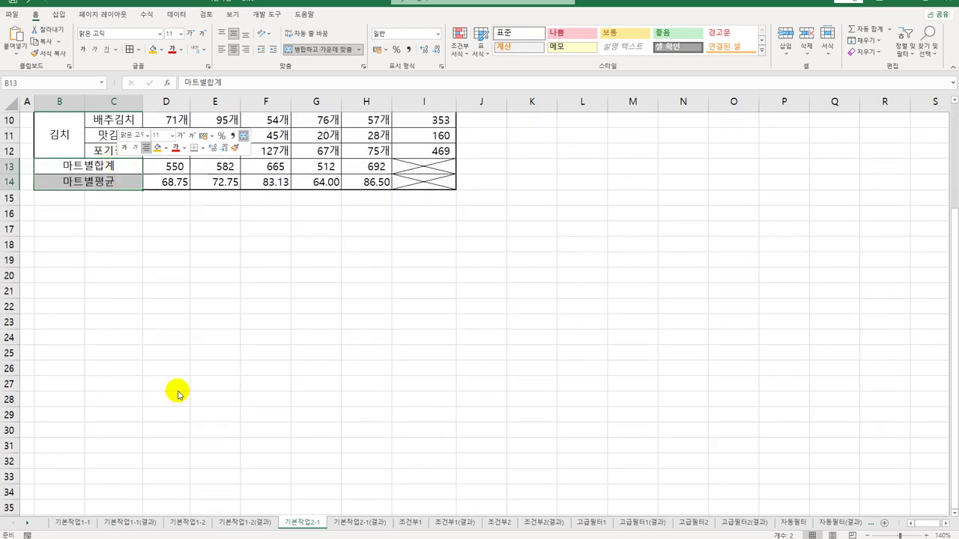
left_click_drag(200, 258, 432, 133)
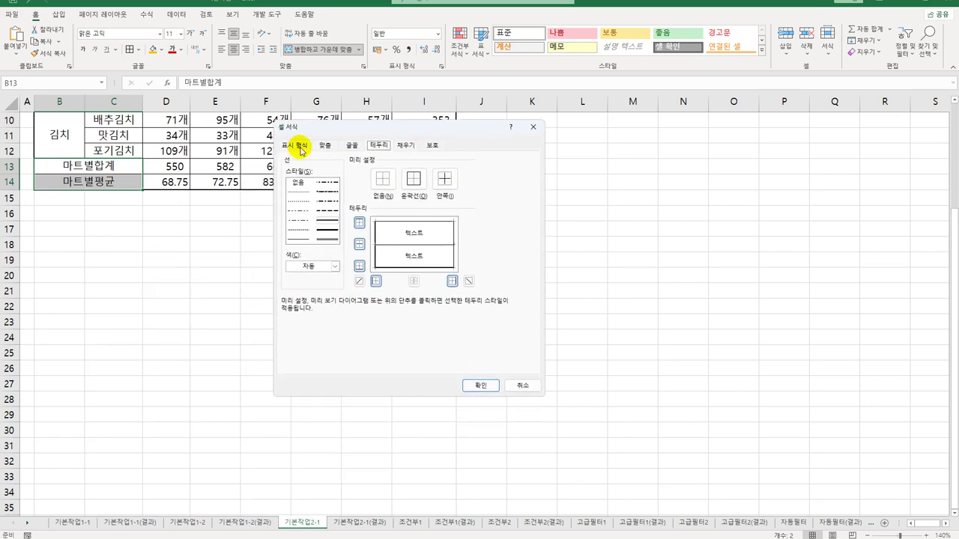
left_click(327, 146)
left_click(355, 183)
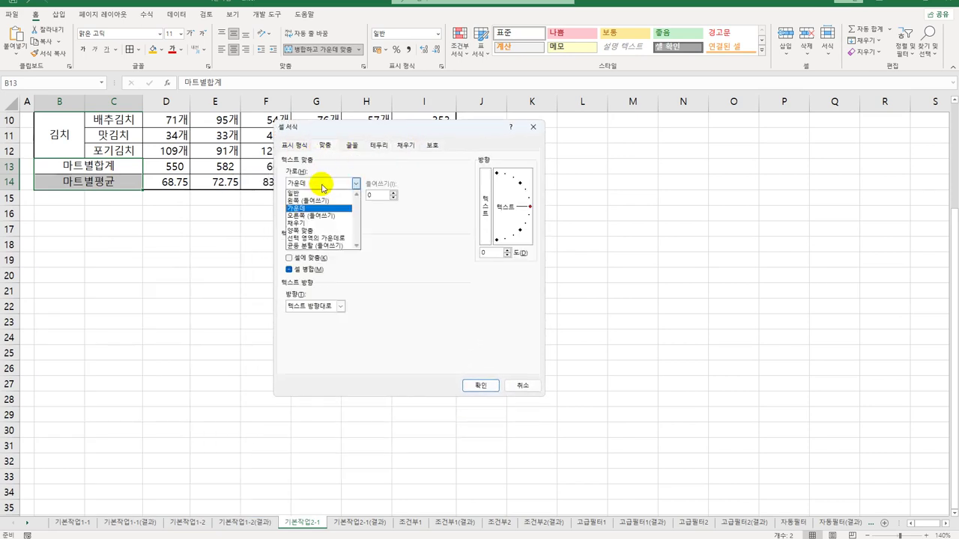
left_click(321, 245)
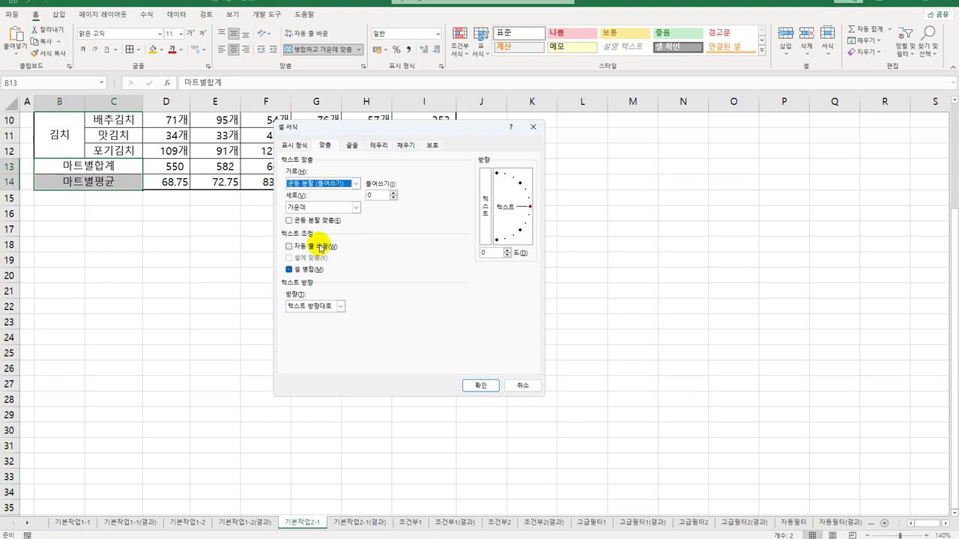
left_click(474, 386)
scroll(474, 388, "up", 3)
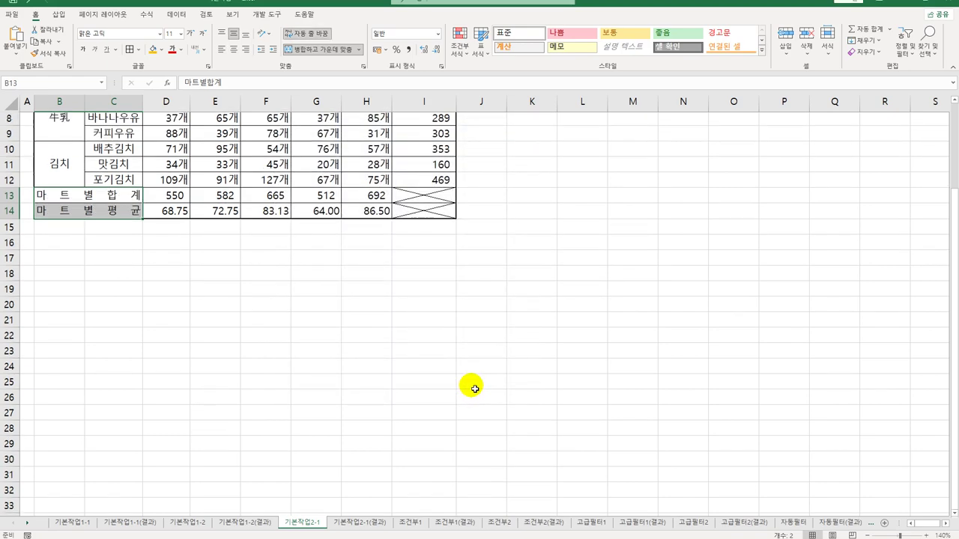
Insert a memo in cell I5 and replace its default text with 최고인기품목.
left_click(443, 196)
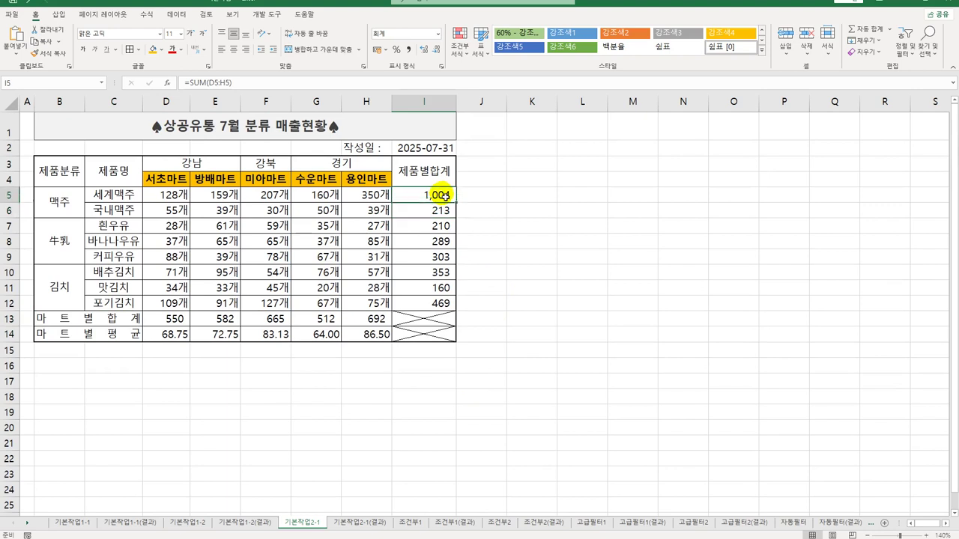
right_click(445, 196)
left_click(508, 397)
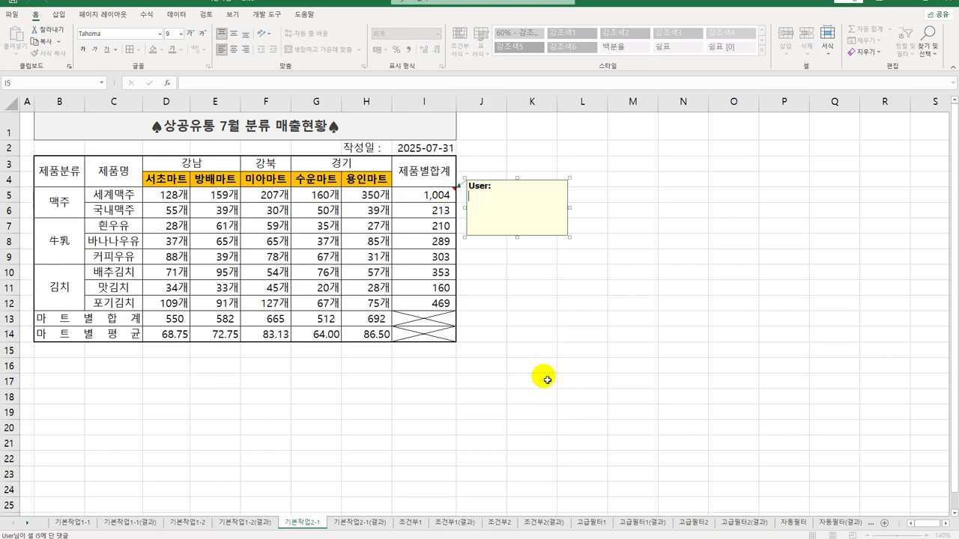
key("ctrl+a")
type("ㅊ")
type("고인ㄱ")
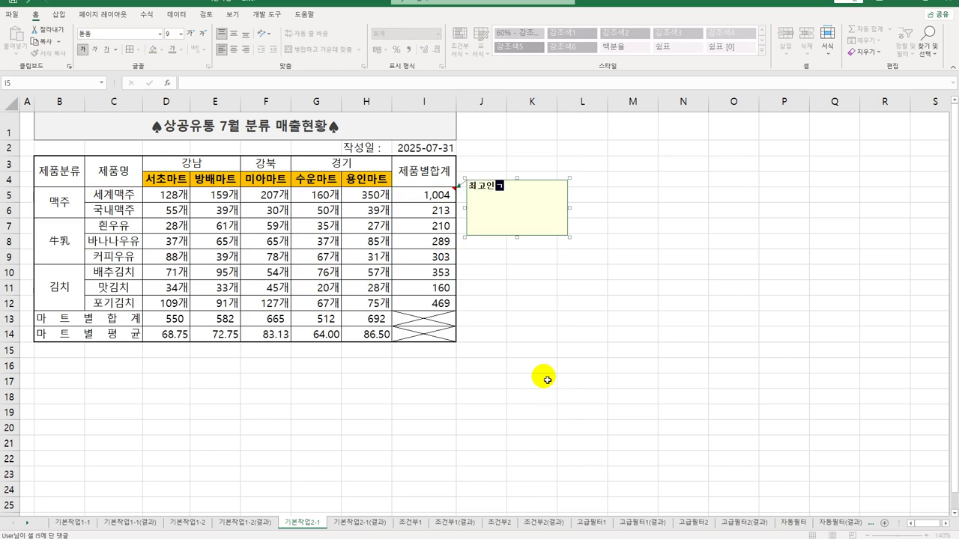
type("기품모")
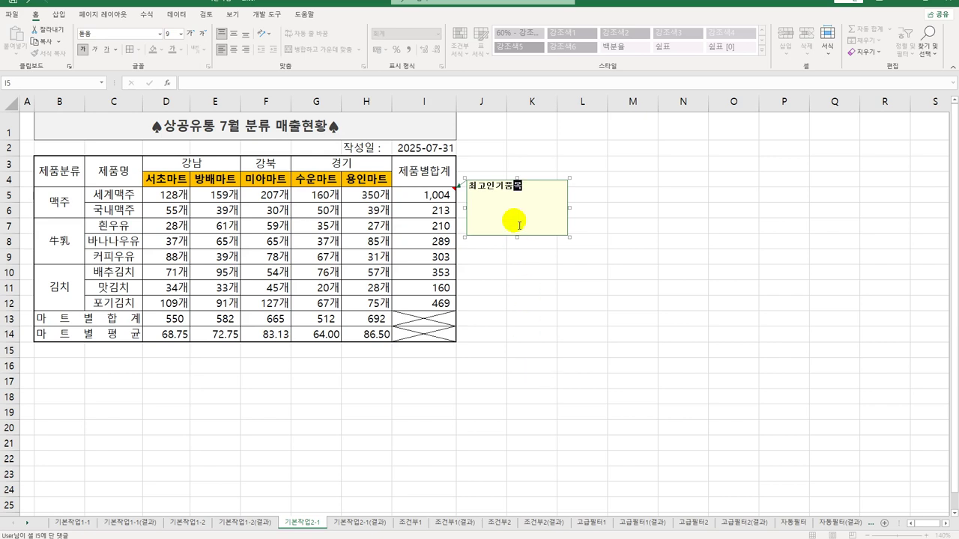
Set the memo on cell I5 to stay always displayed.
left_click(438, 197)
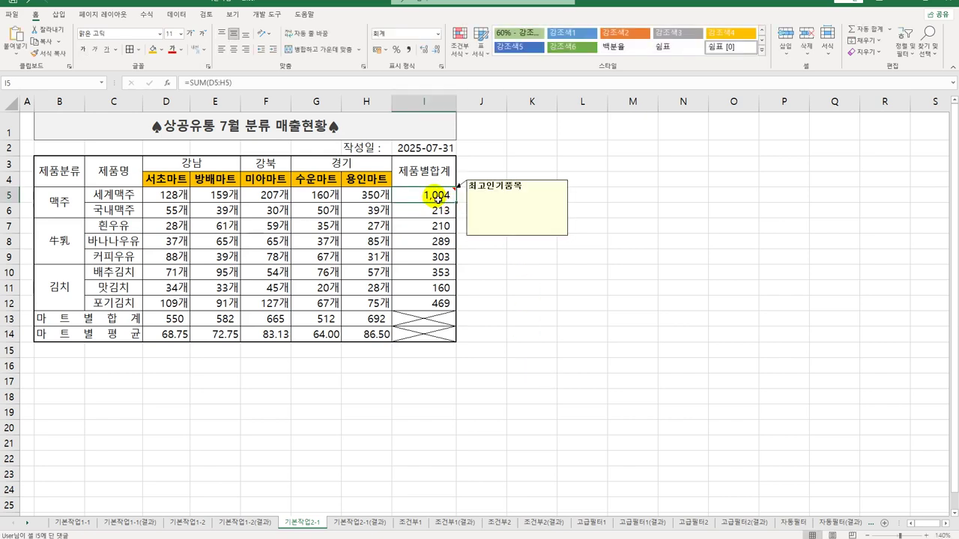
right_click(439, 197)
left_click(505, 428)
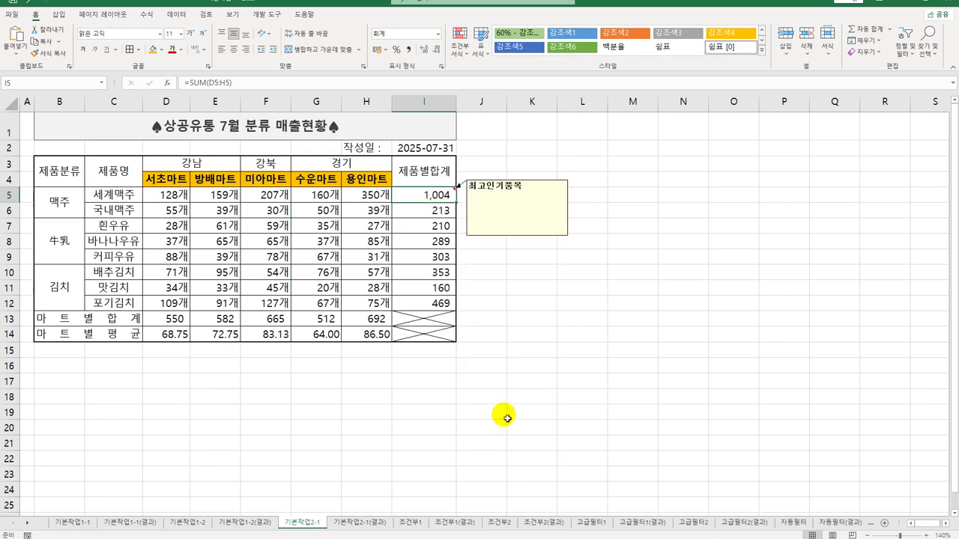
Turn on automatic sizing (자동 크기) in the format settings of the I5 memo box.
left_click(516, 187)
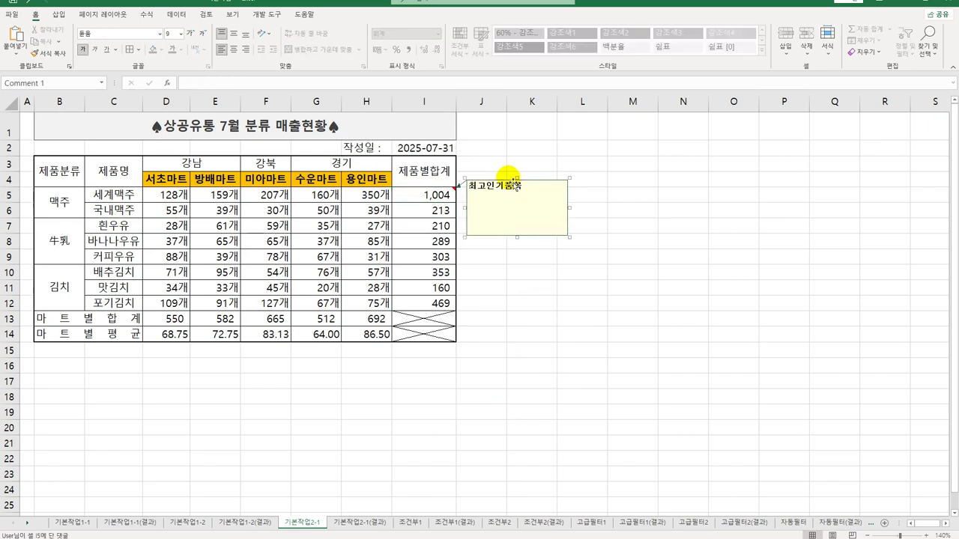
left_click(516, 187)
right_click(516, 188)
left_click(574, 329)
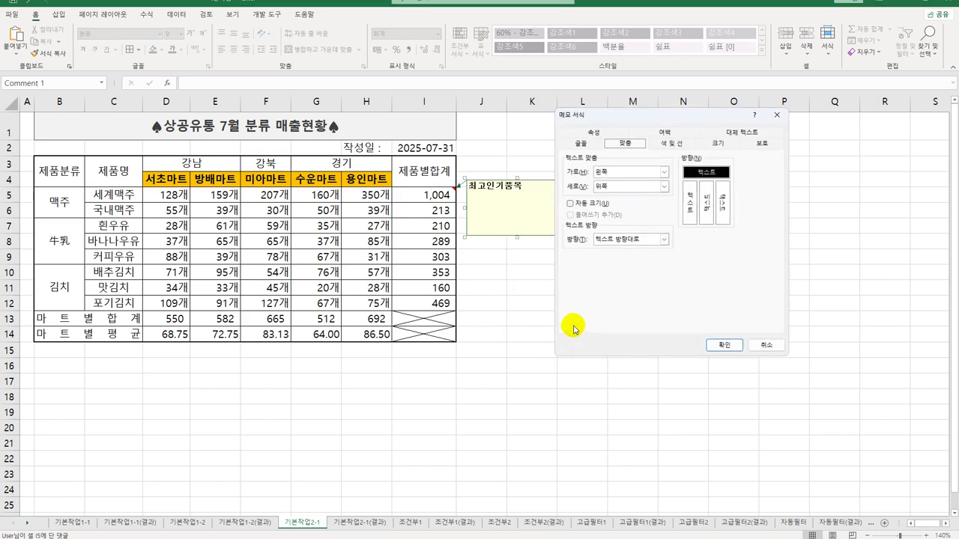
left_click(589, 205)
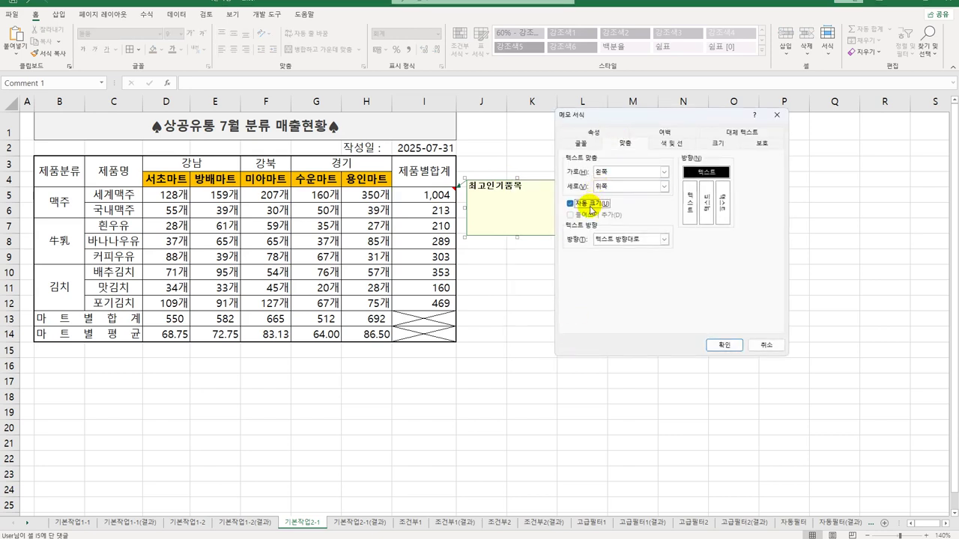
left_click(724, 346)
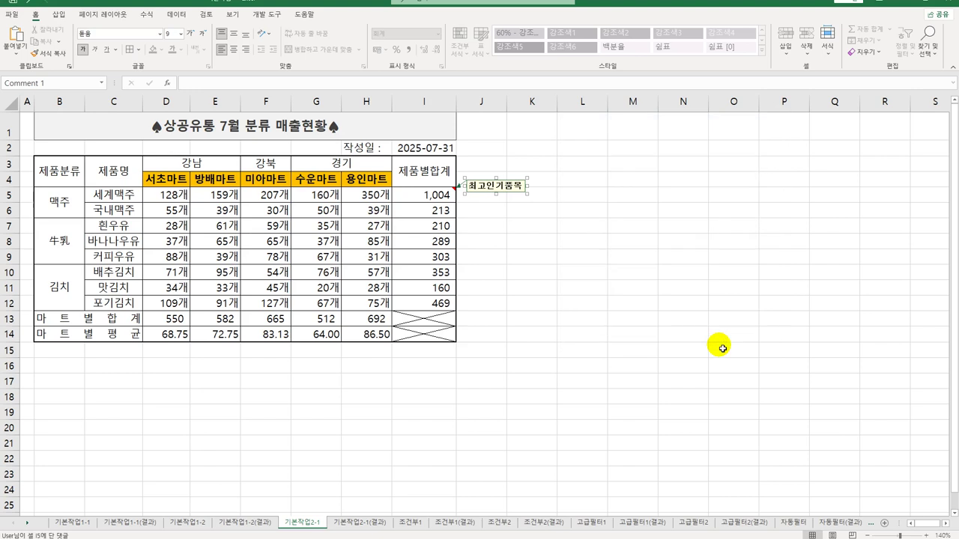
left_click(508, 190)
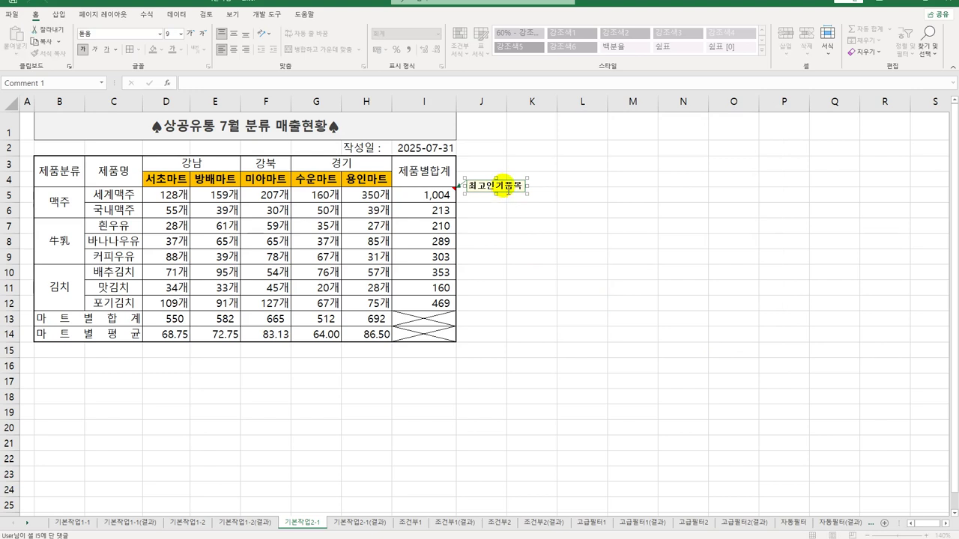
right_click(508, 191)
left_click(563, 327)
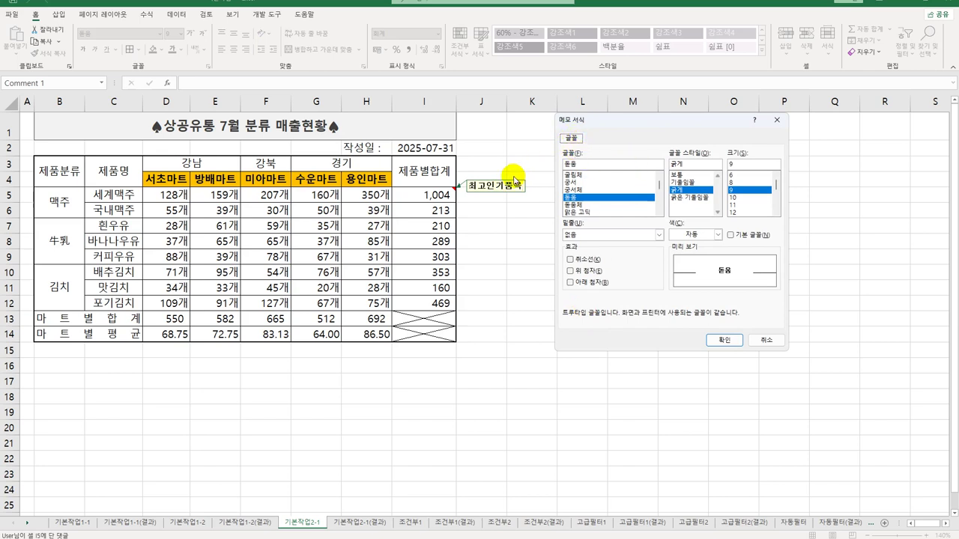
left_click(765, 340)
left_click(733, 334)
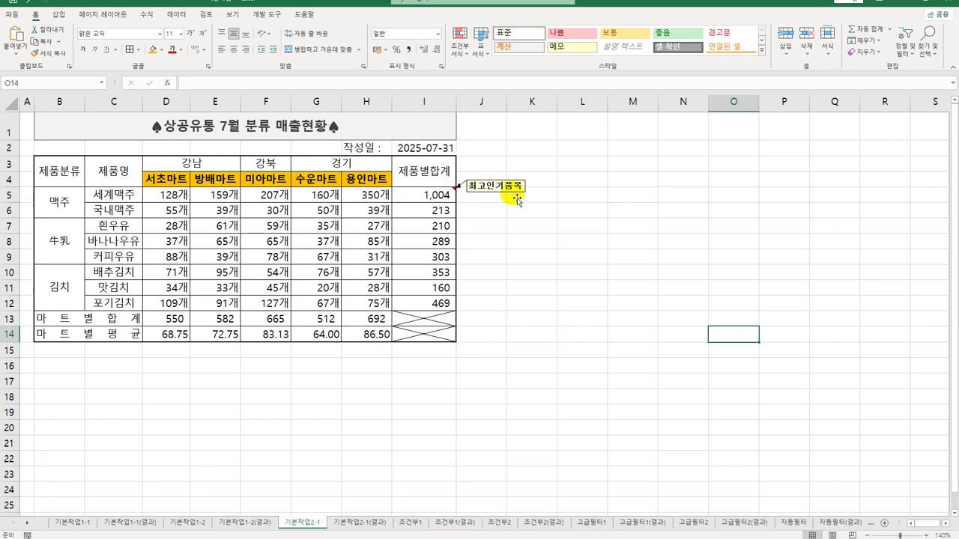
Jump to the range defined as 제품명 to check which cells the name covers.
left_click(173, 363)
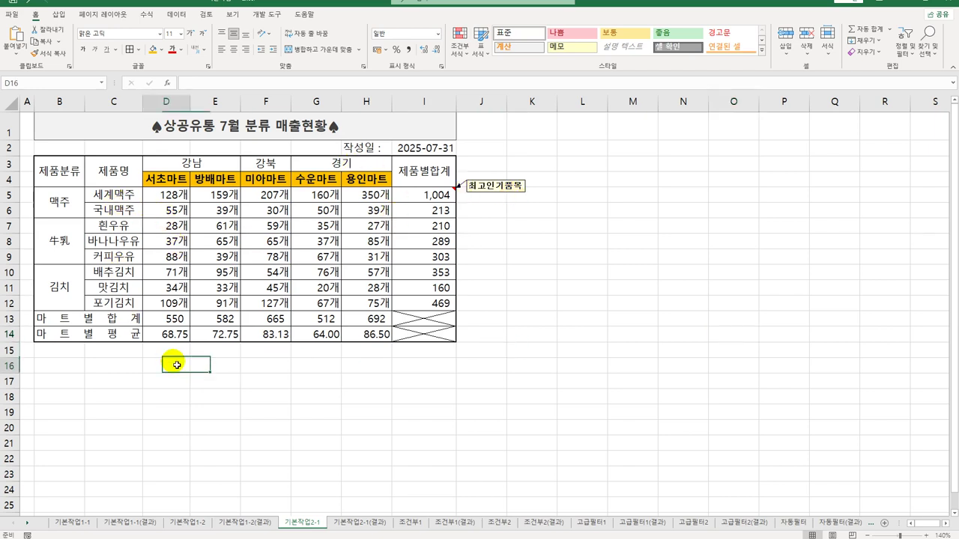
left_click(101, 84)
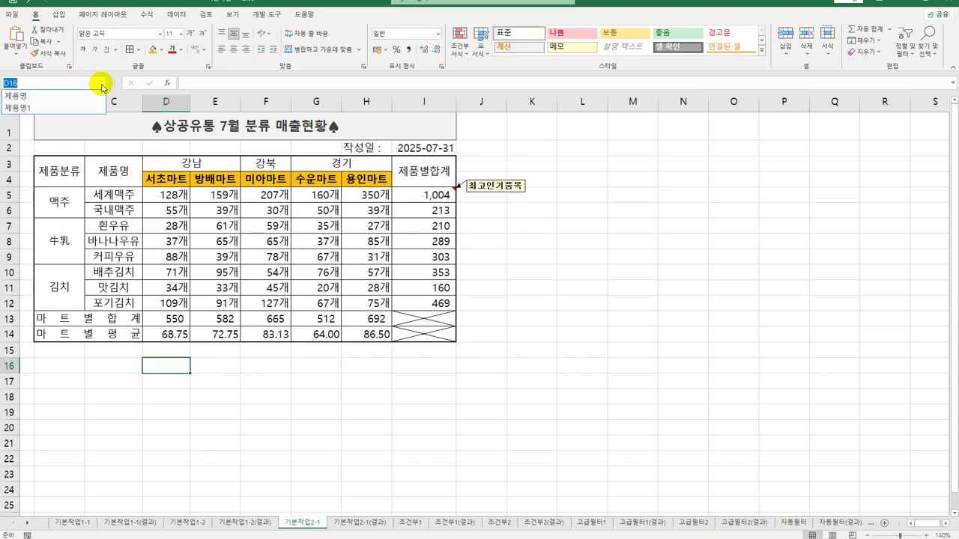
left_click(90, 94)
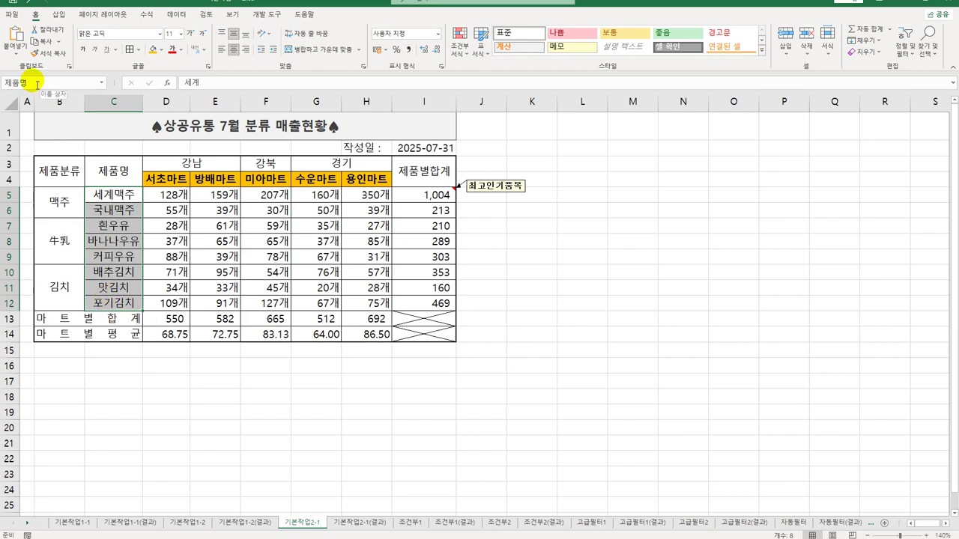
left_click(219, 378)
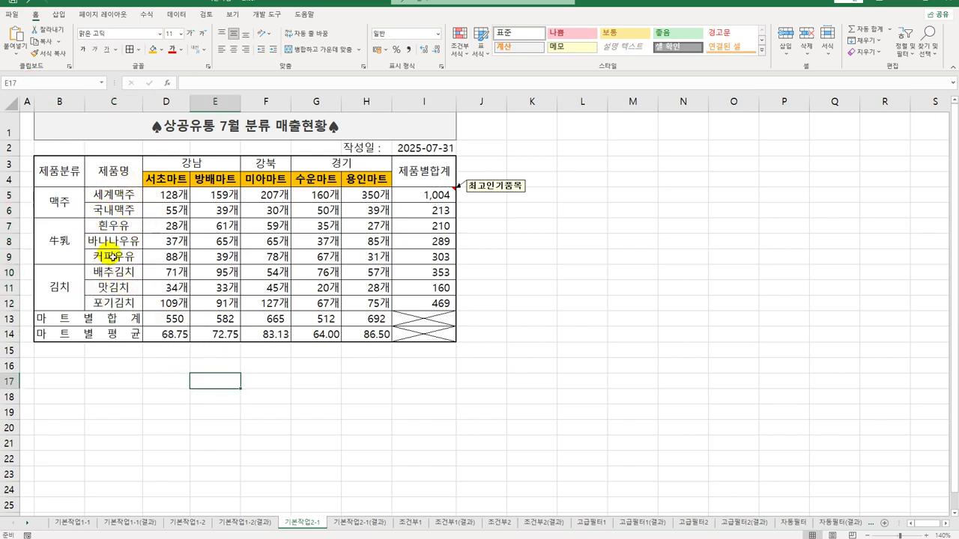
Try to remove the defined name 제품명 from cells C5:C12 by clearing the name text.
left_click_drag(123, 201, 123, 303)
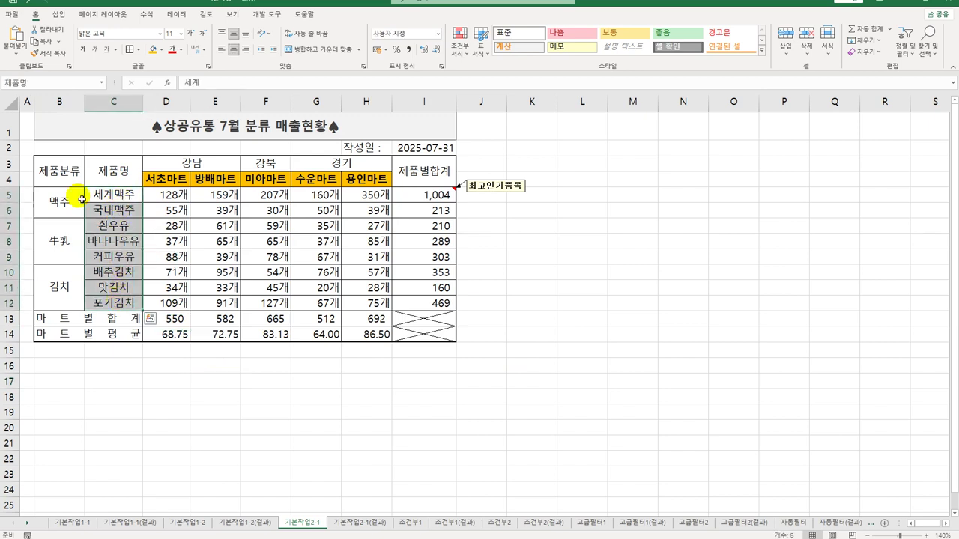
left_click(38, 82)
key("BackSpace")
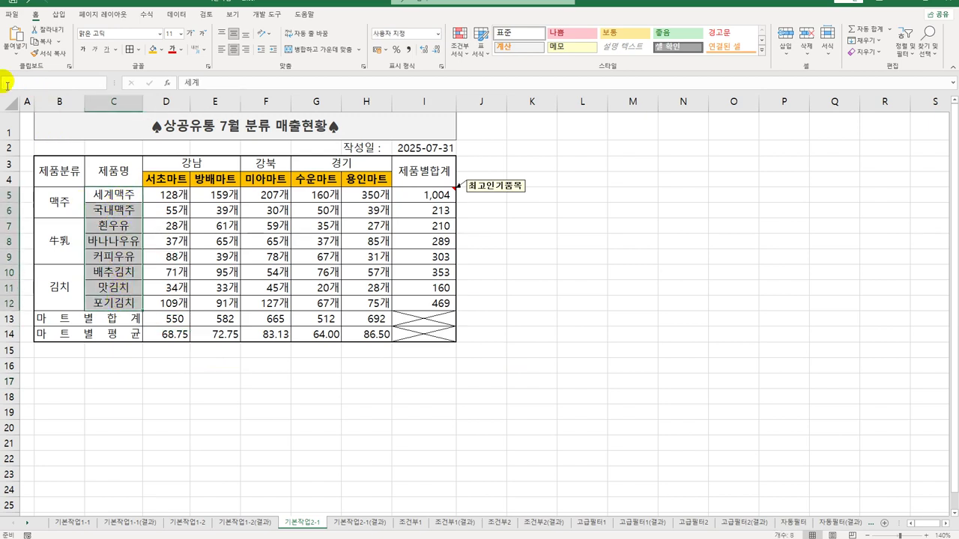
left_click(202, 367)
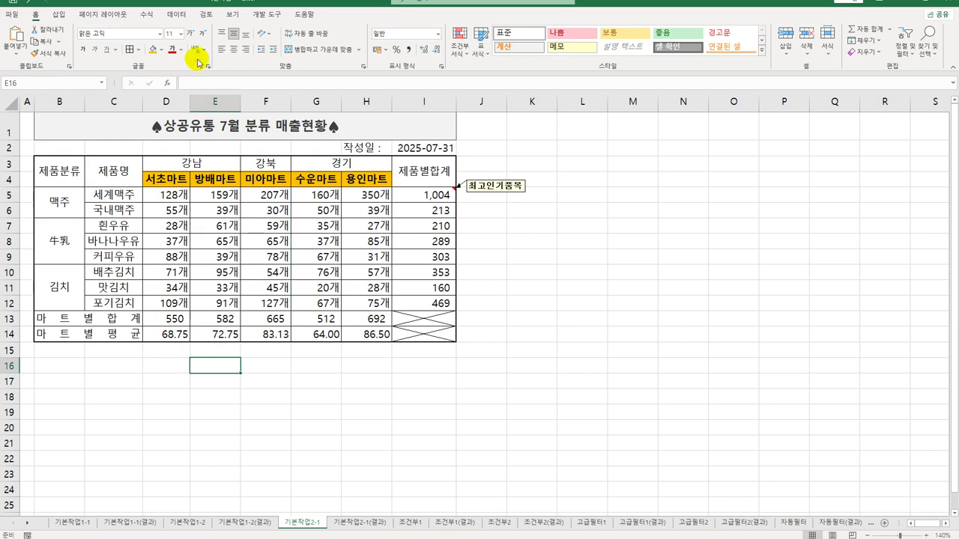
Inspect the defined name 제품명 and its reference in the Name Manager without changing it.
left_click(146, 16)
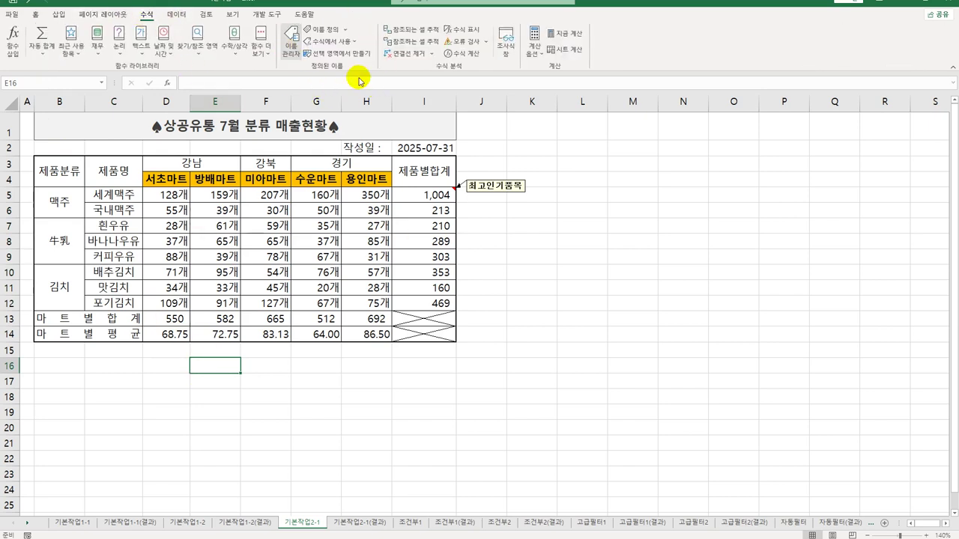
left_click(581, 226)
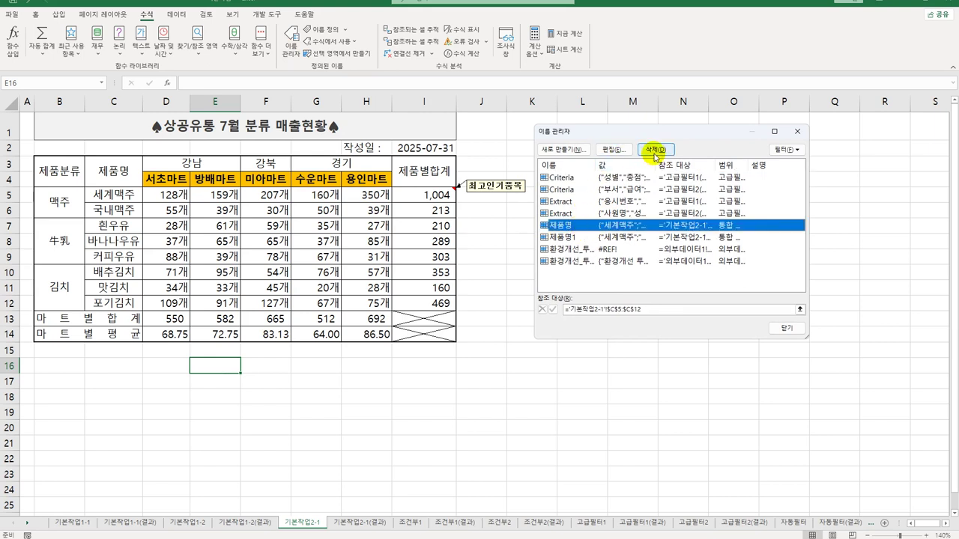
left_click(786, 330)
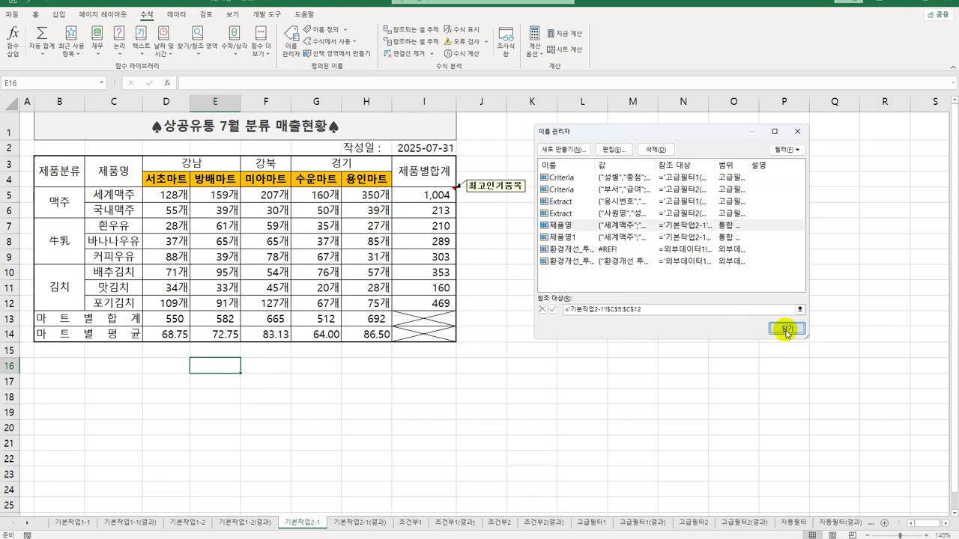
left_click(790, 332)
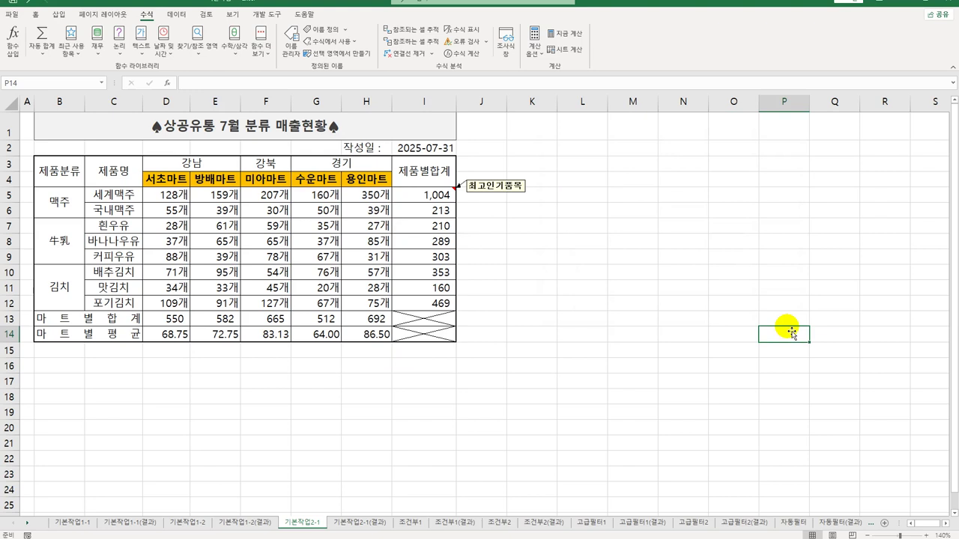
Compare the formatted table on sheet 기본작업2-1 with the one on 기본작업2-1(결과).
left_click(379, 523)
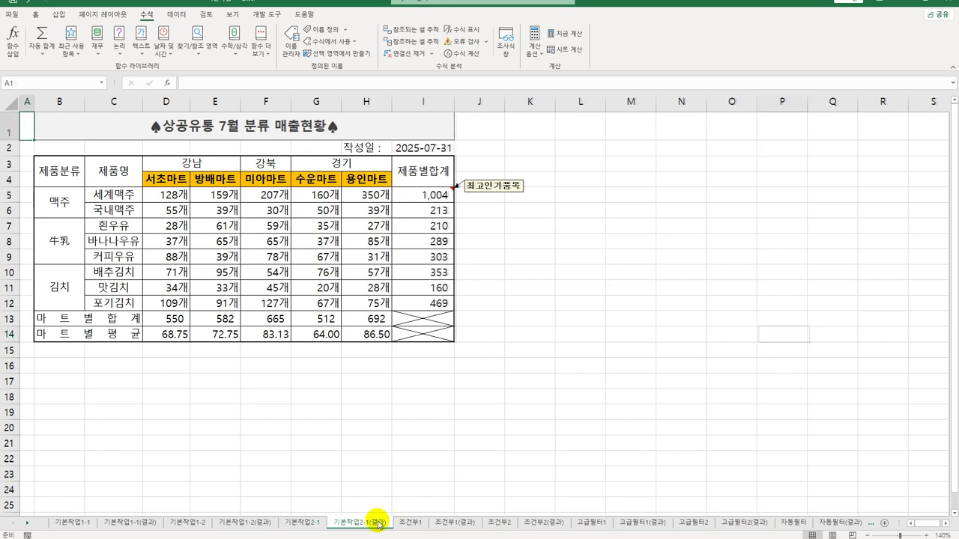
left_click(309, 522)
left_click(330, 527)
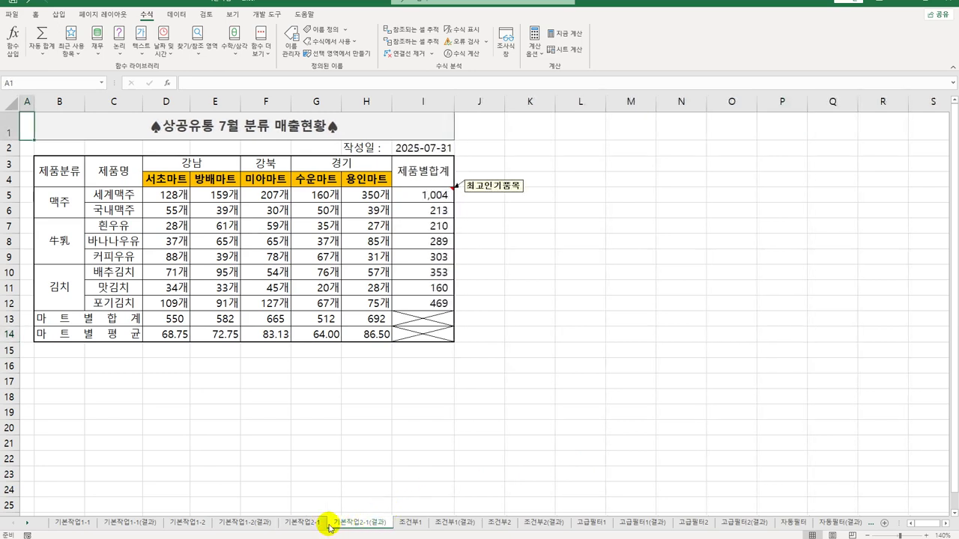
left_click(305, 522)
left_click(349, 522)
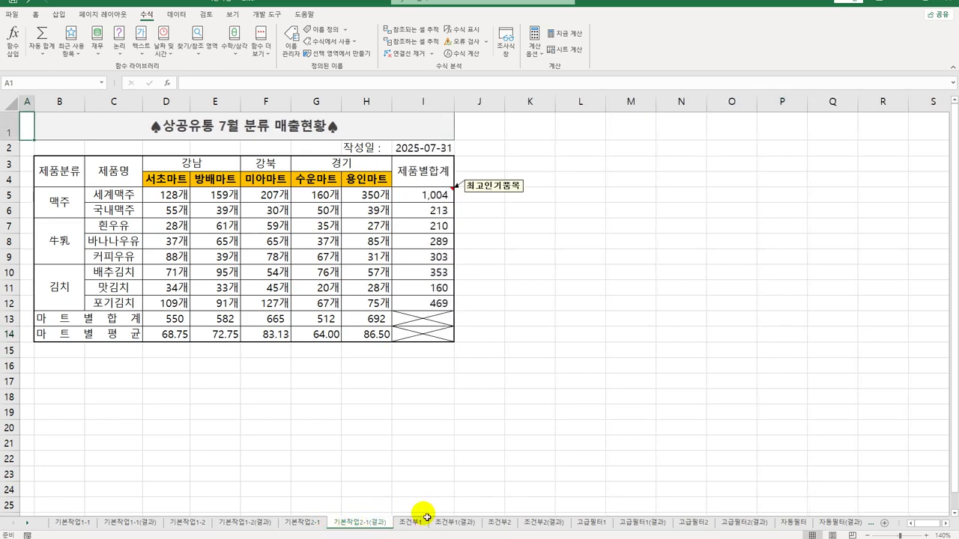